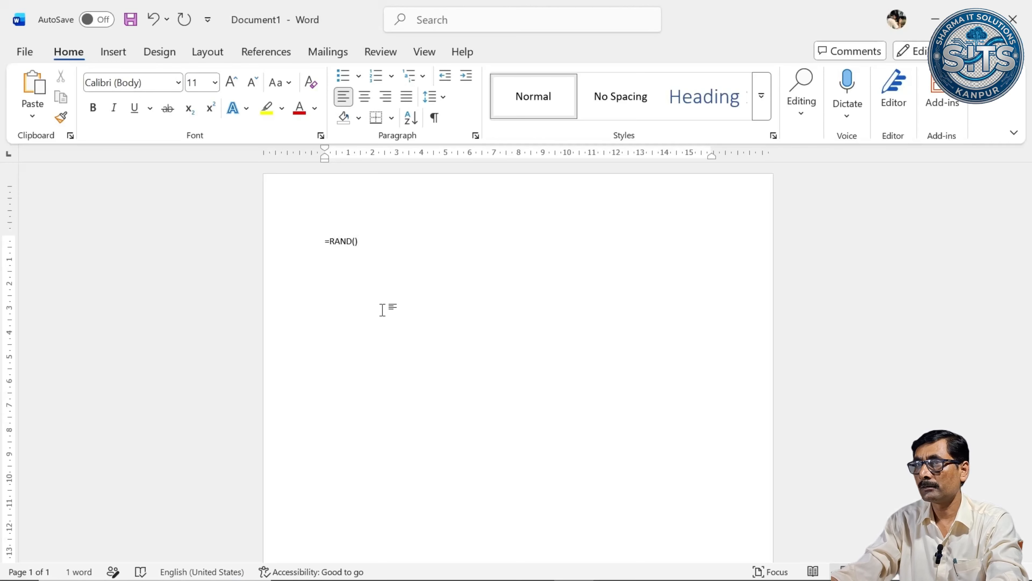
Generate sample paragraphs from the =RAND() formula and justify all of the text.
key("Return")
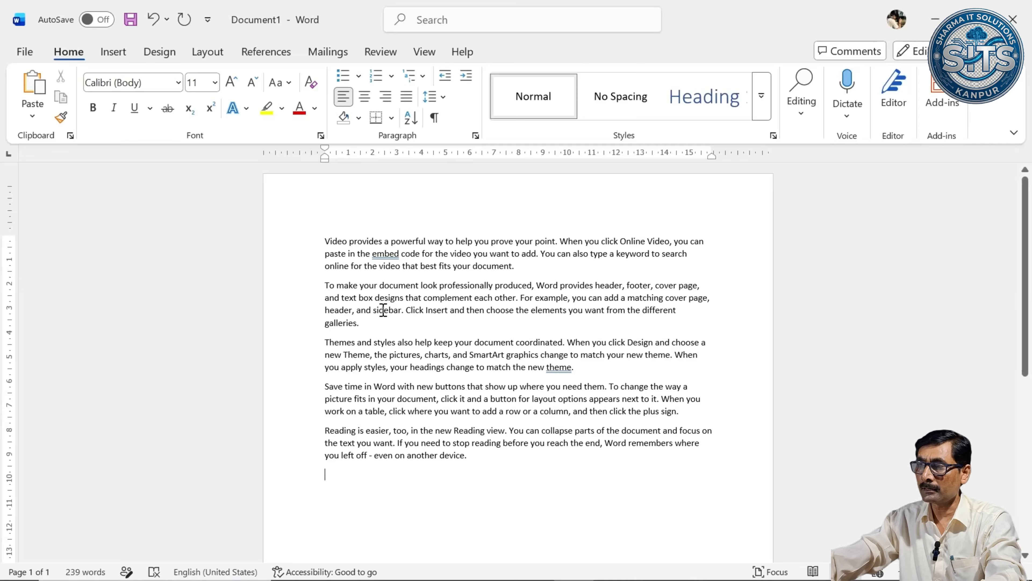
left_click_drag(325, 235, 719, 444)
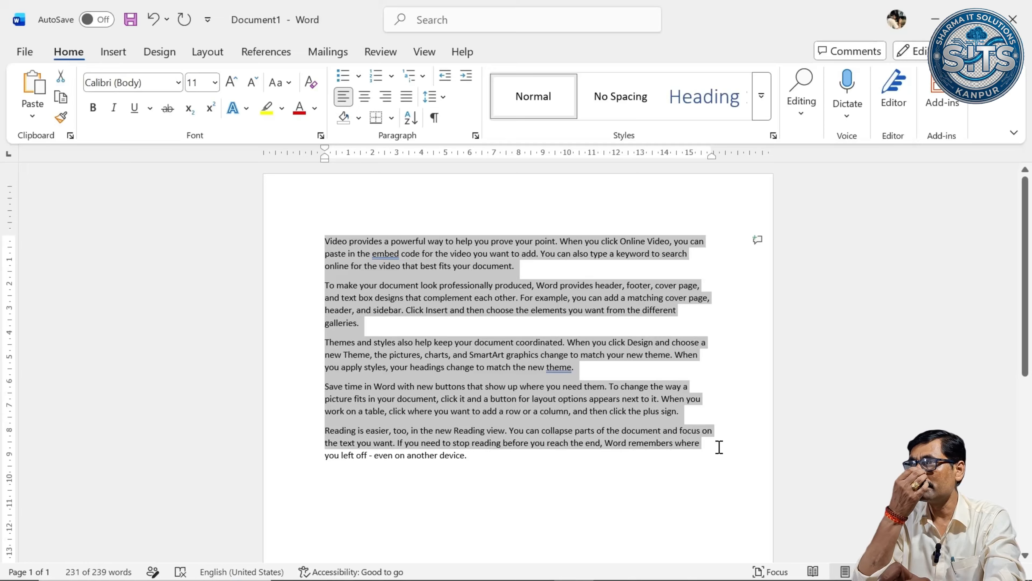
key("ctrl+a")
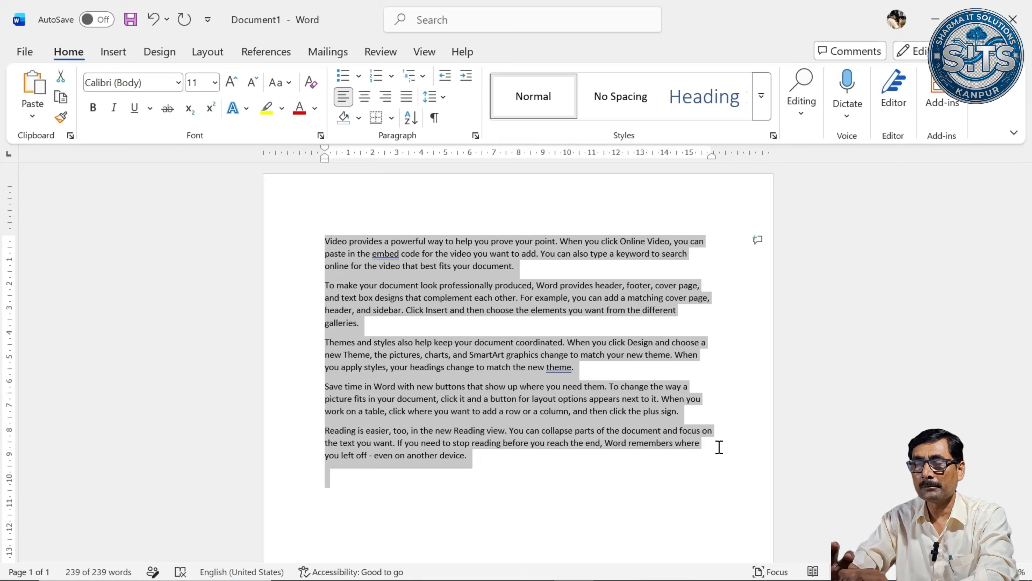
key("ctrl+j")
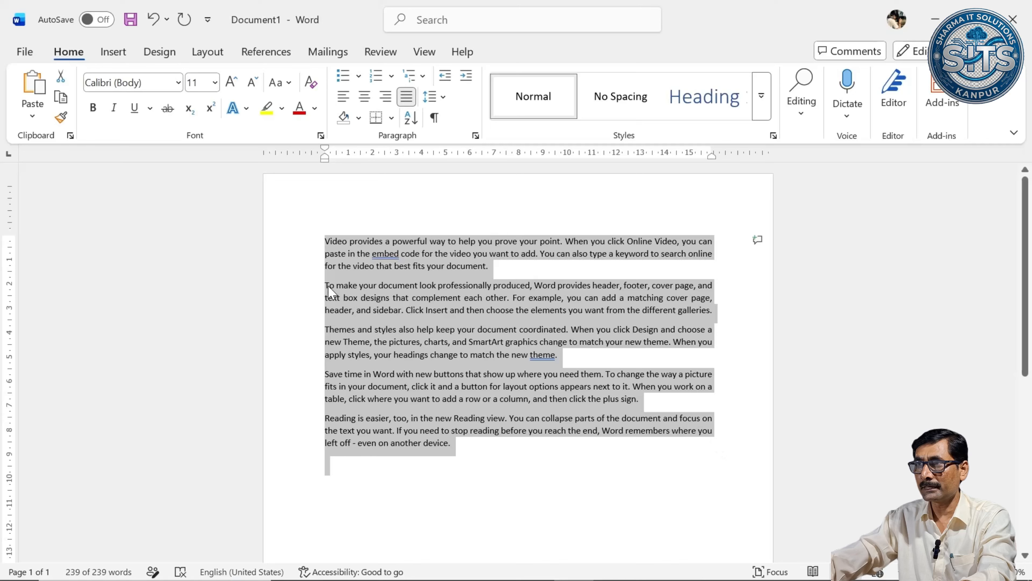
Increase the font size of all sample paragraphs to 12 and set their line spacing to 1.5.
left_click(337, 276)
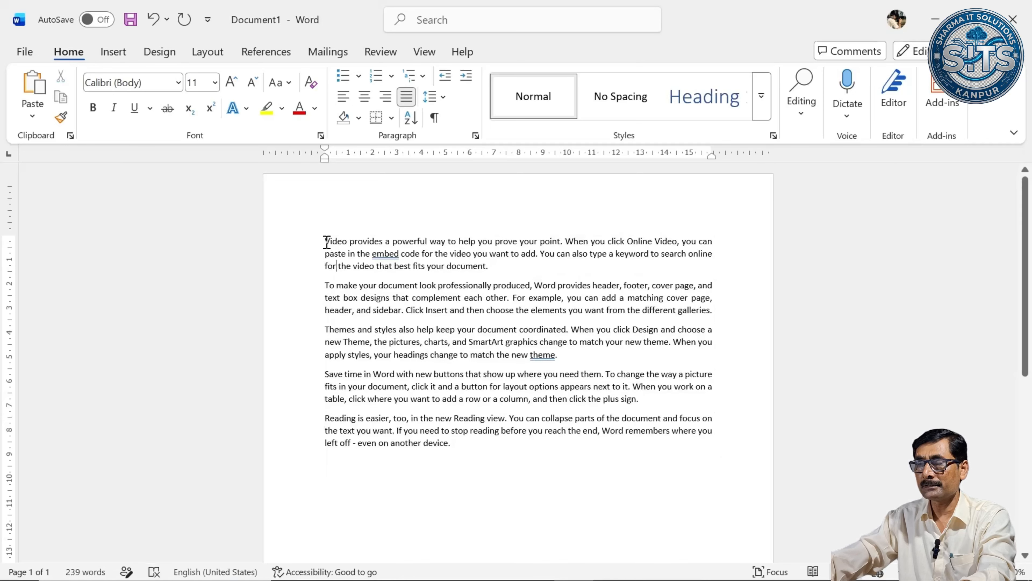
left_click_drag(326, 241, 723, 452)
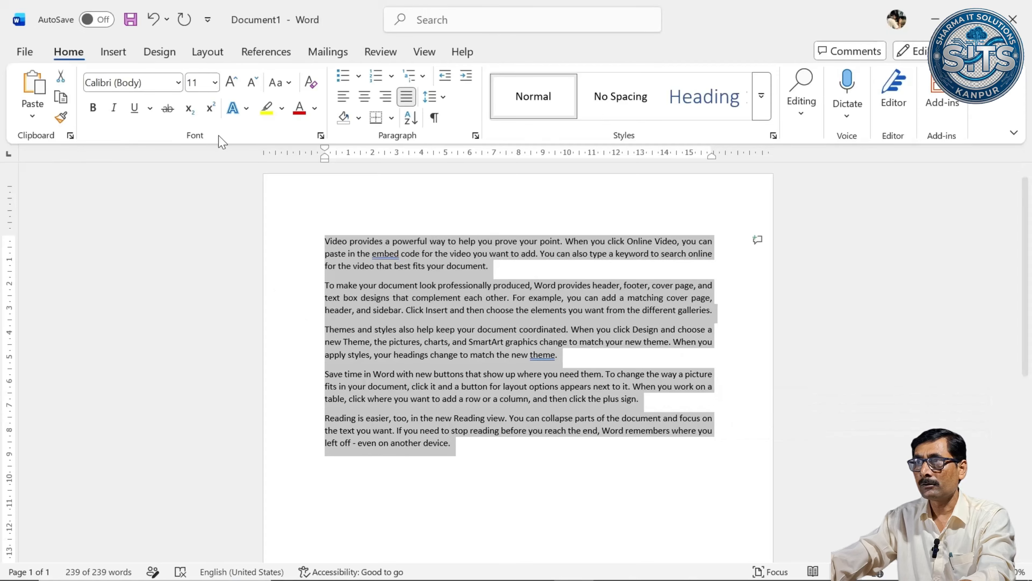
left_click(231, 82)
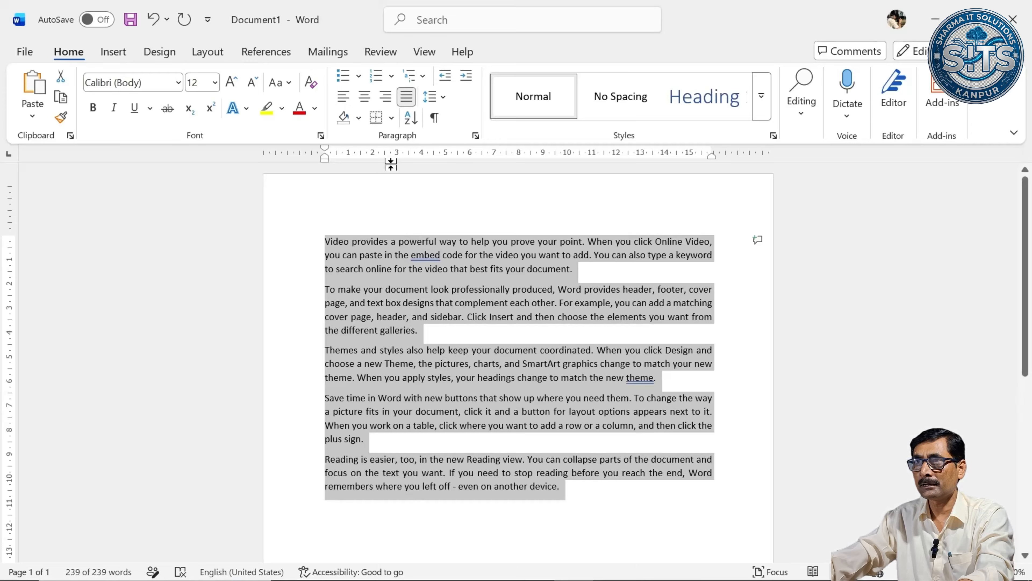
left_click(433, 97)
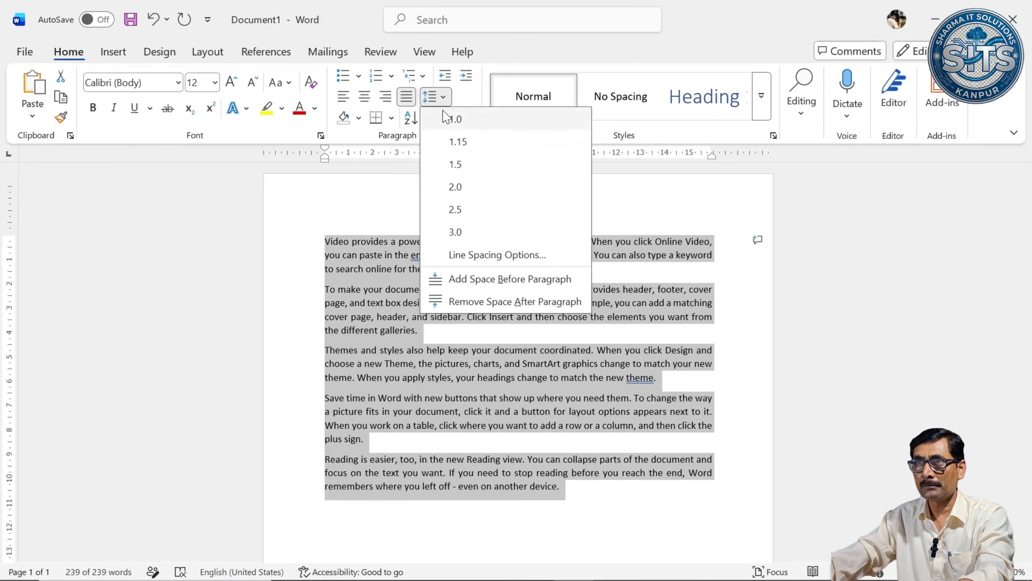
left_click(454, 163)
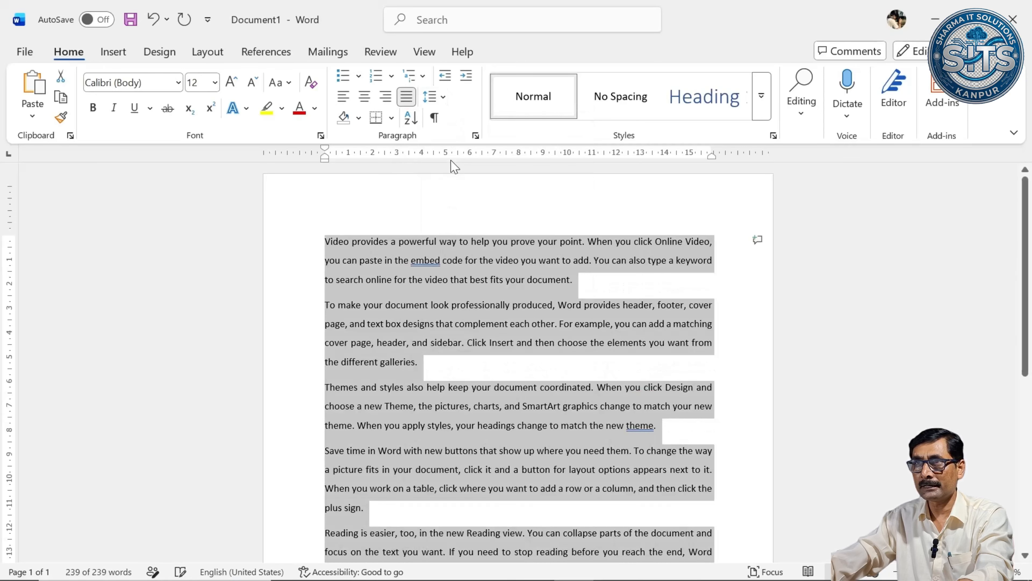
Add the heading AIM COMPUTER ACADEMY above the first paragraph and make it size 16, bold, centered and underlined.
left_click(382, 254)
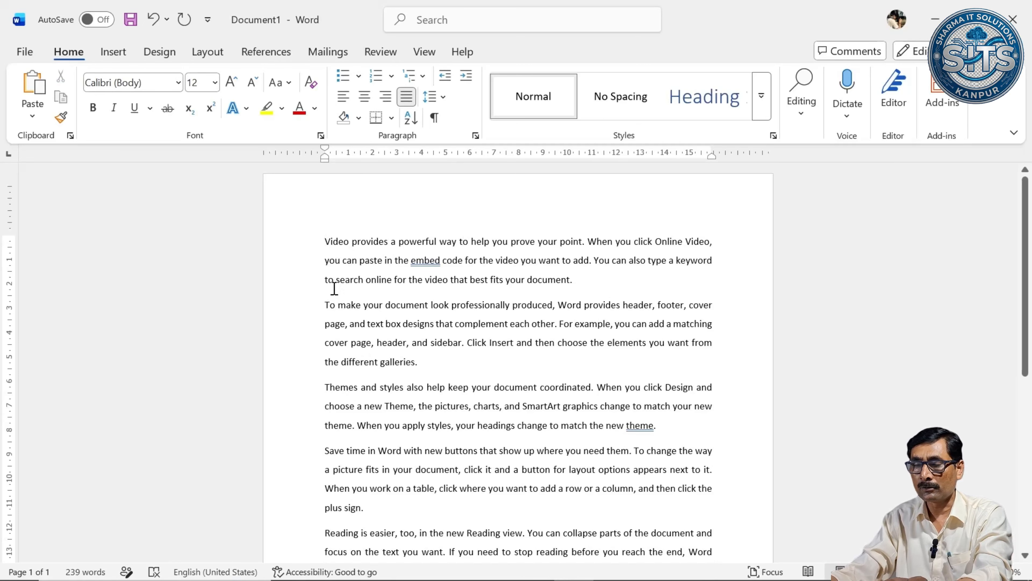
key("Return")
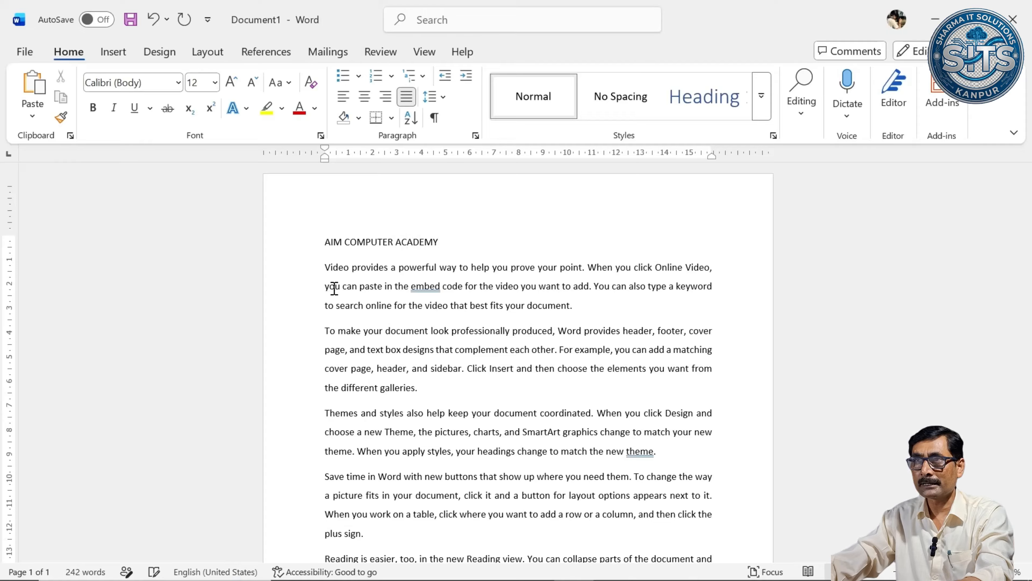
key("shift+End")
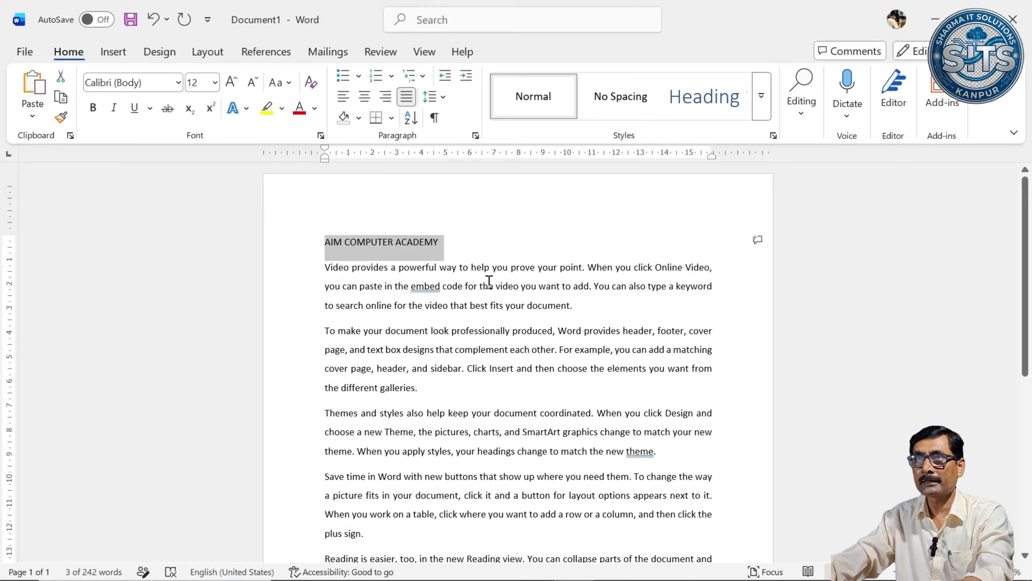
left_click(454, 249)
left_click(300, 249)
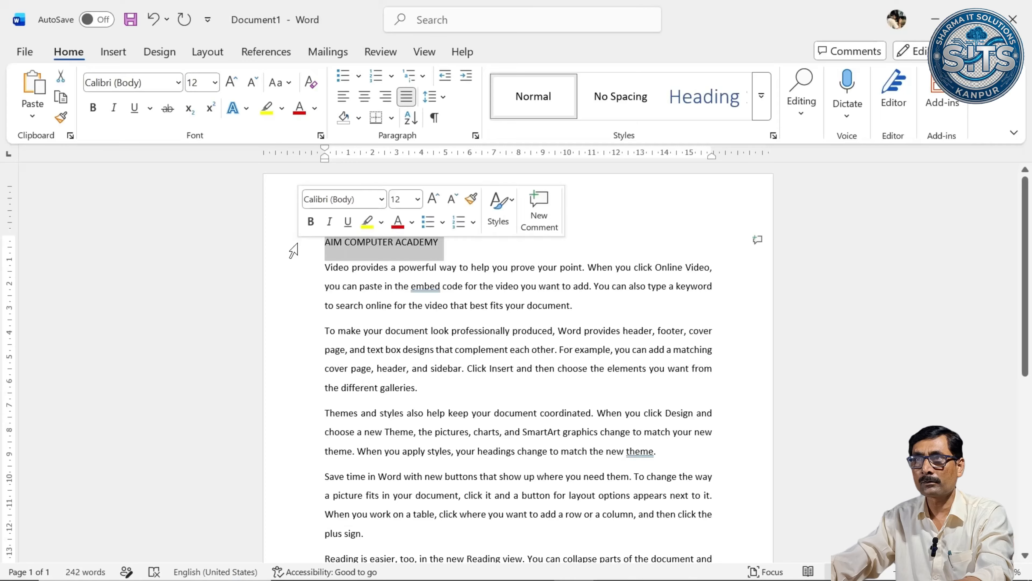
left_click(231, 82)
left_click(231, 81)
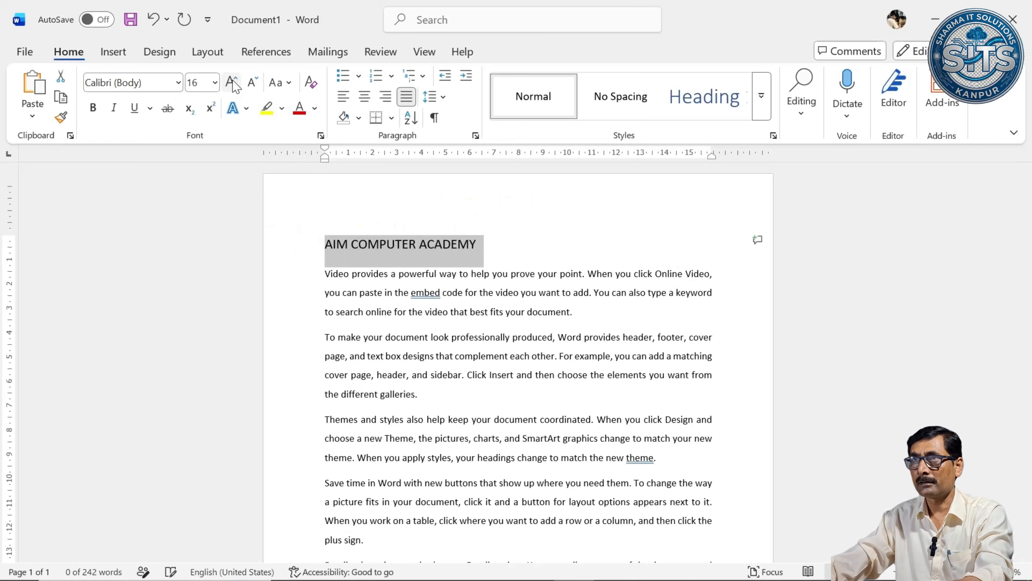
left_click(93, 108)
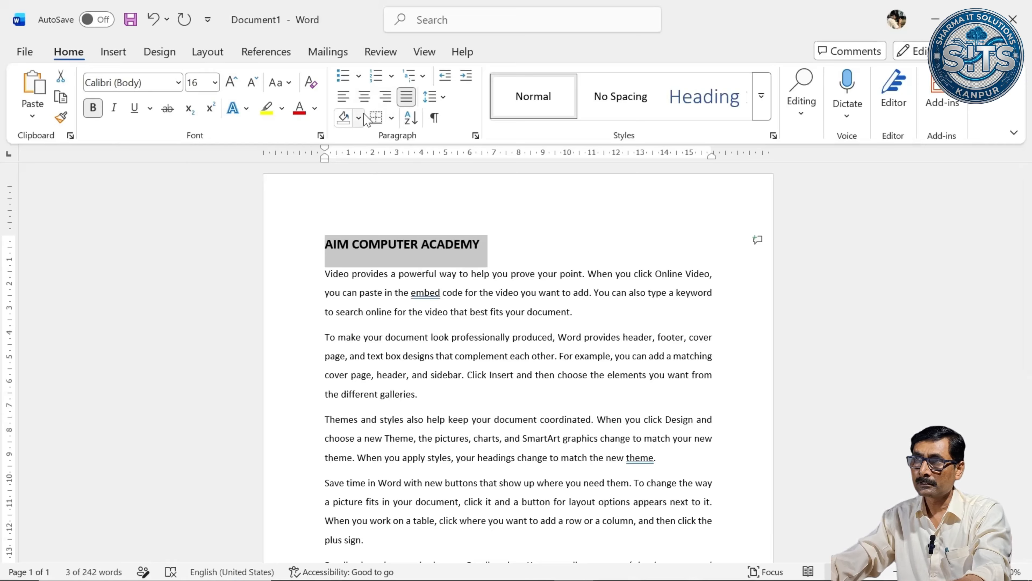
key("ctrl+e")
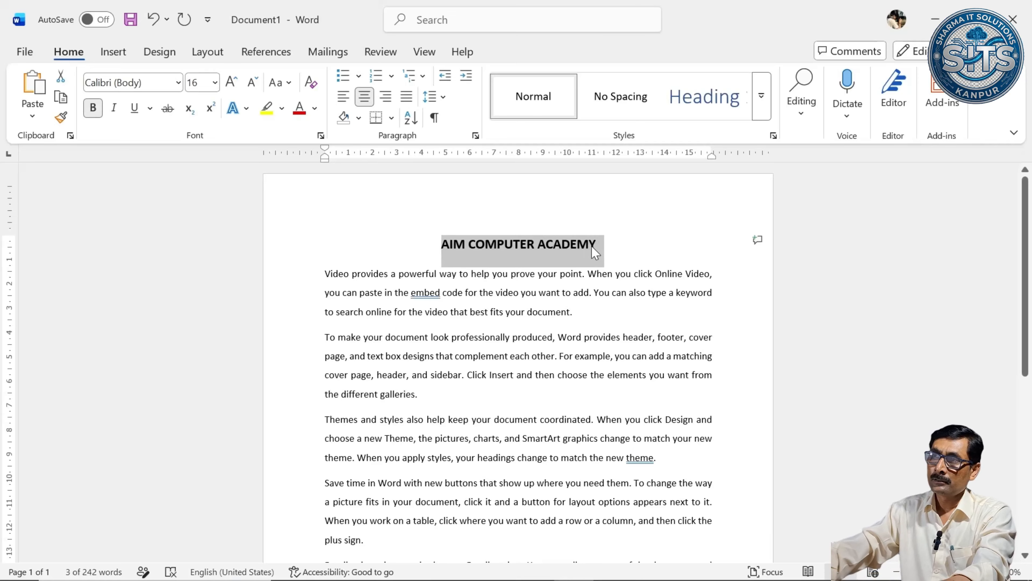
key("ctrl+u")
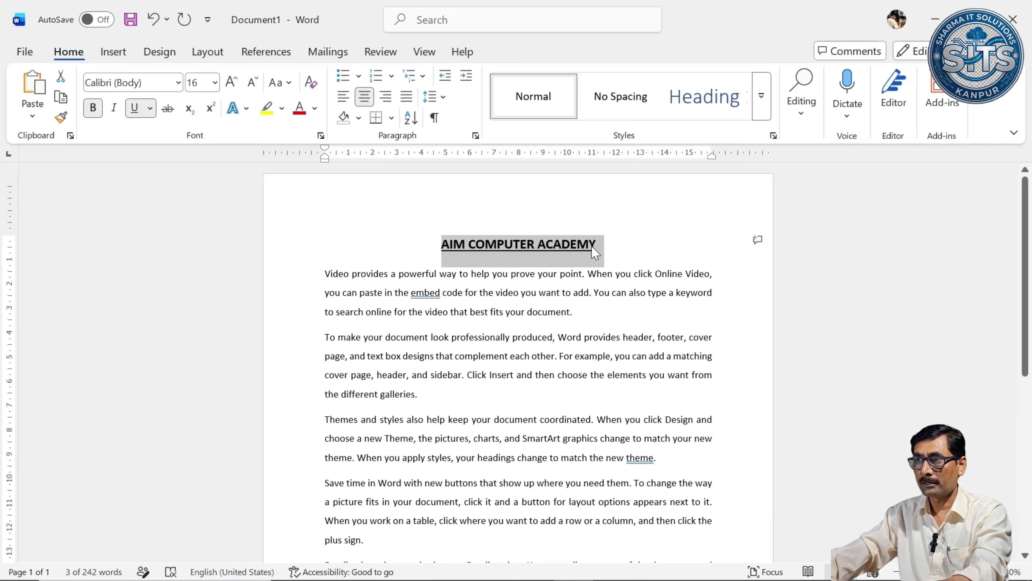
left_click(536, 297)
Check how the page looks in the print preview, then return to the document.
scroll(547, 405, "down", 5)
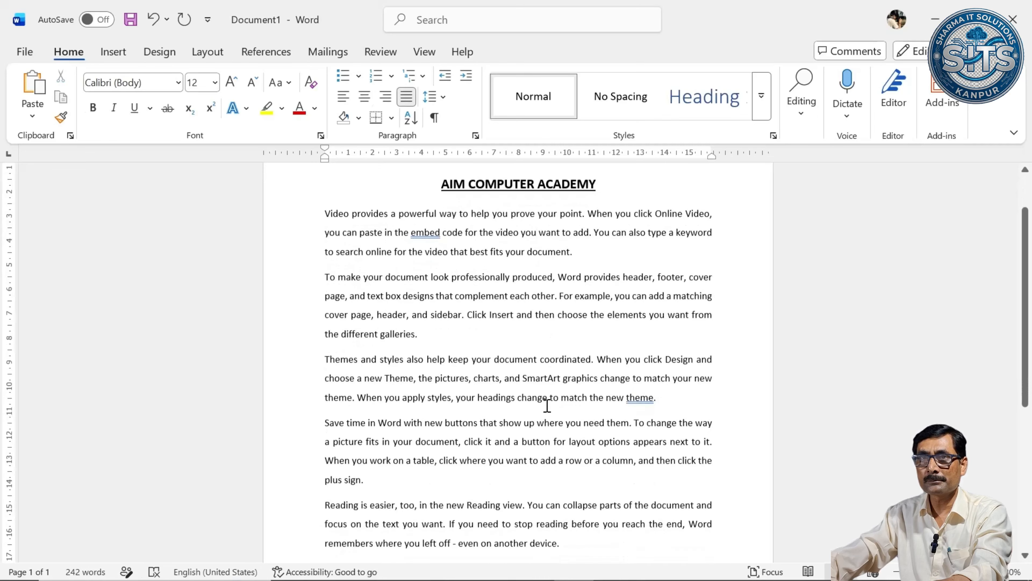
left_click(25, 52)
left_click(53, 337)
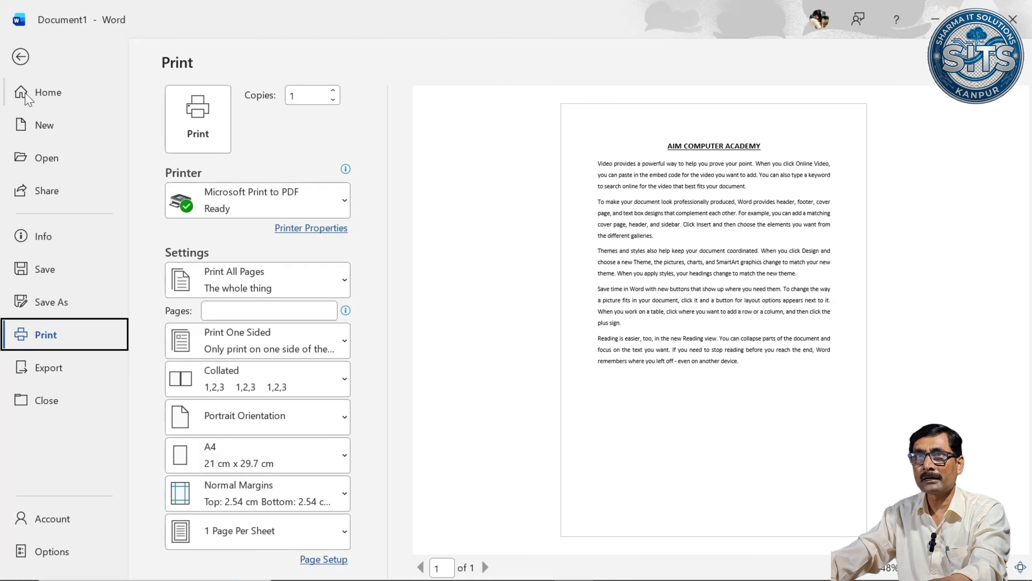
left_click(20, 57)
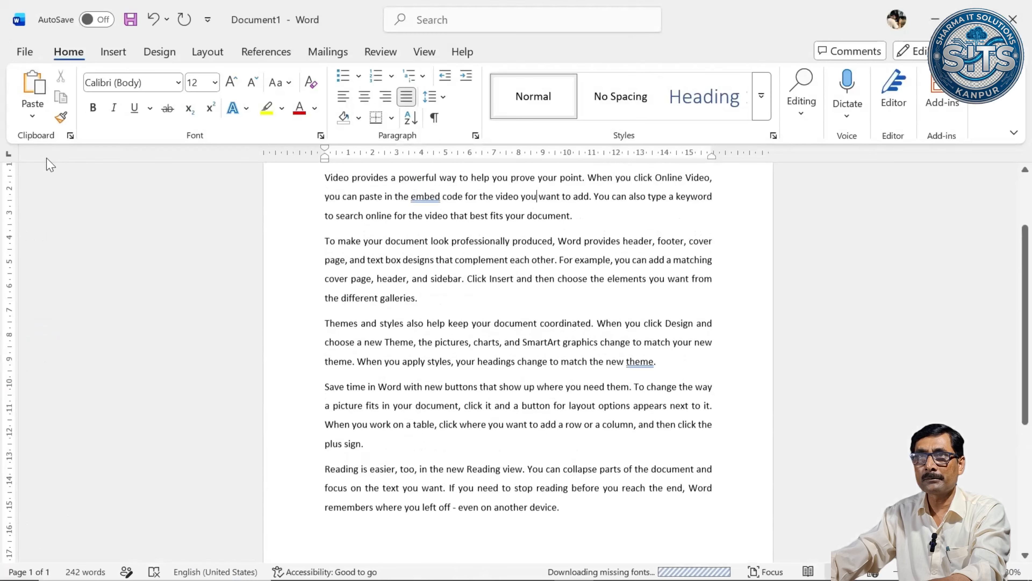
Set the document's paper size to A4 (21 cm x 29.7 cm).
left_click(208, 51)
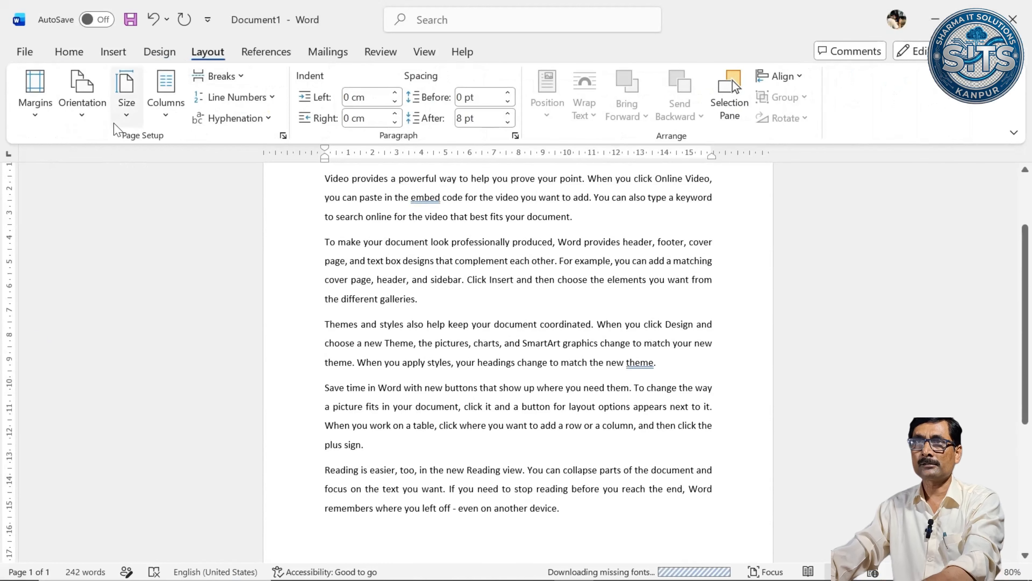
left_click(126, 118)
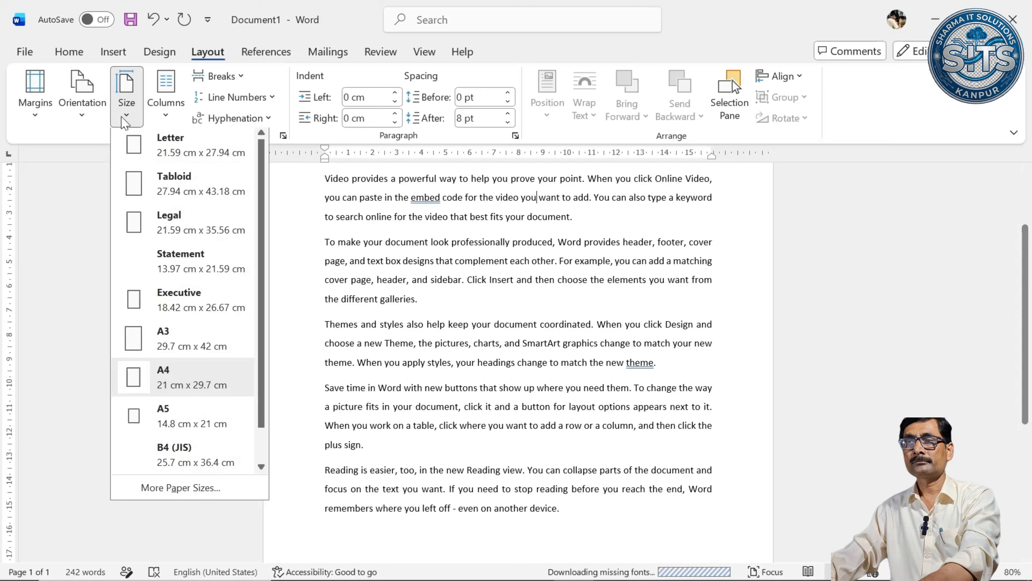
left_click(185, 378)
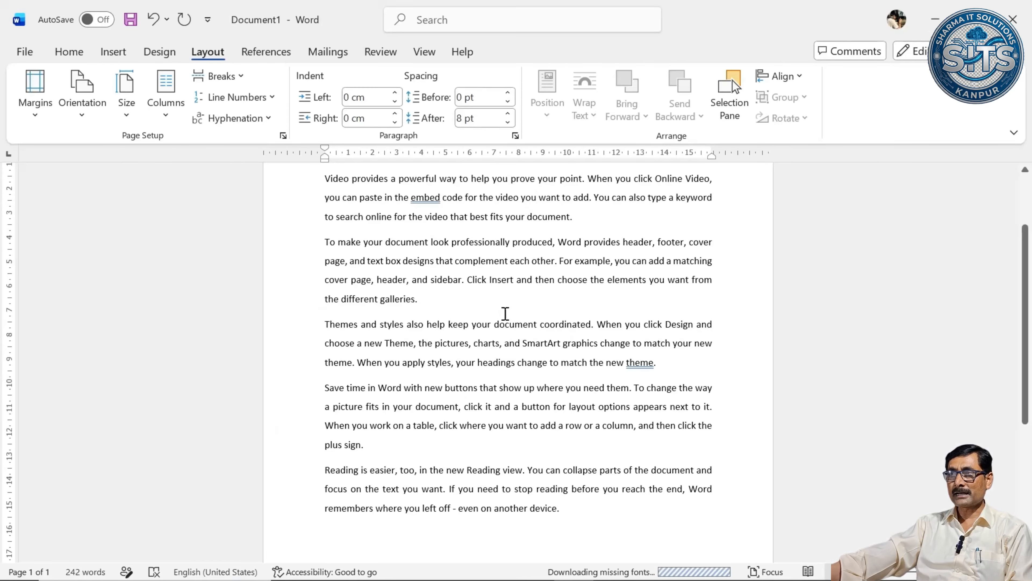
scroll(506, 311, "up", 3)
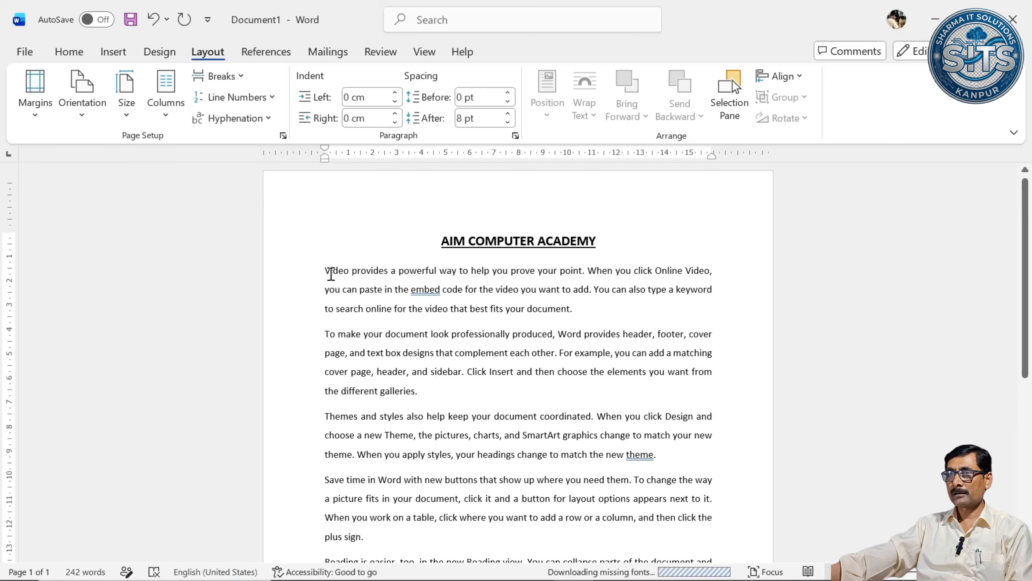
left_click_drag(327, 273, 695, 530)
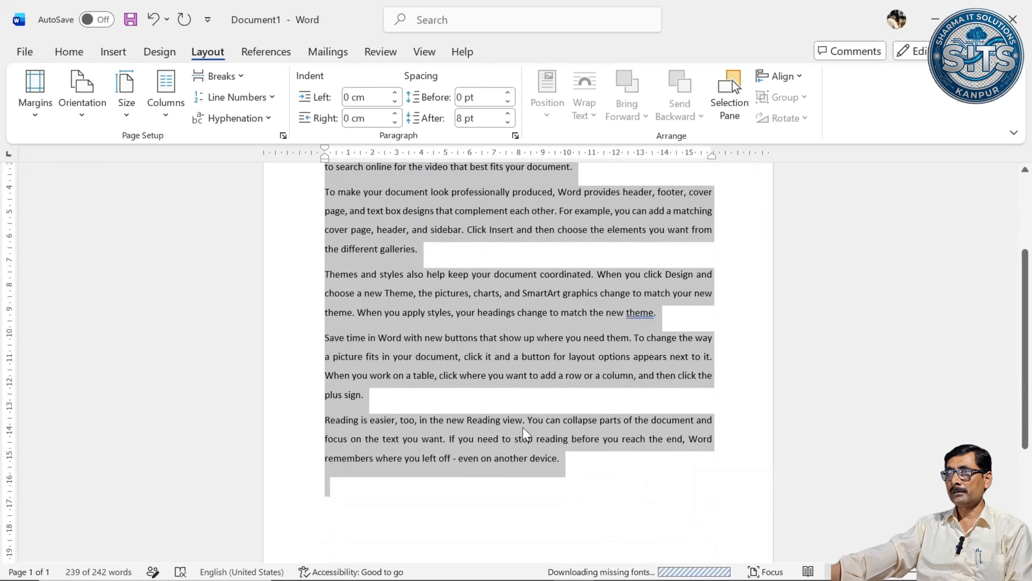
scroll(526, 433, "down", 5)
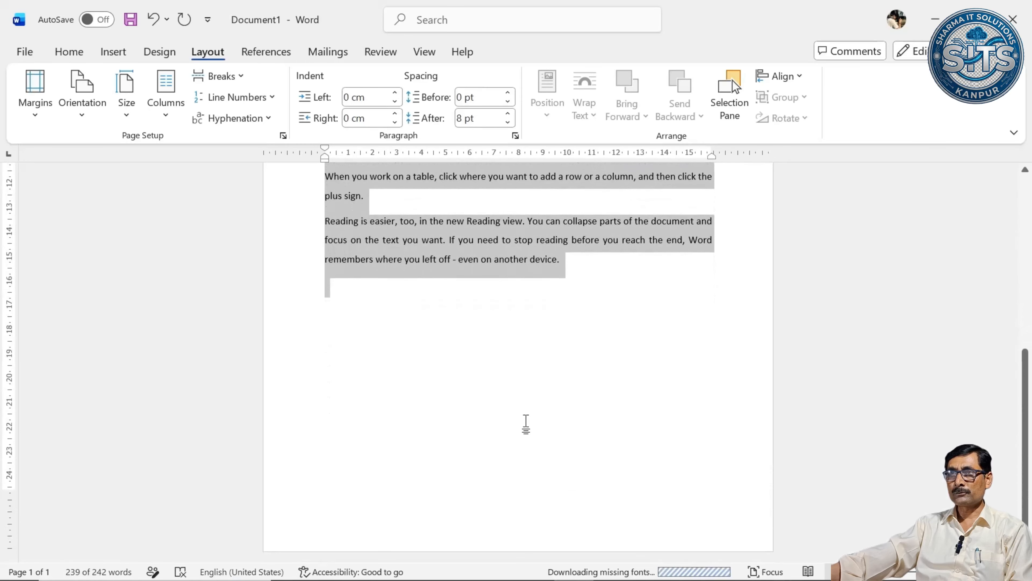
scroll(526, 423, "up", 9)
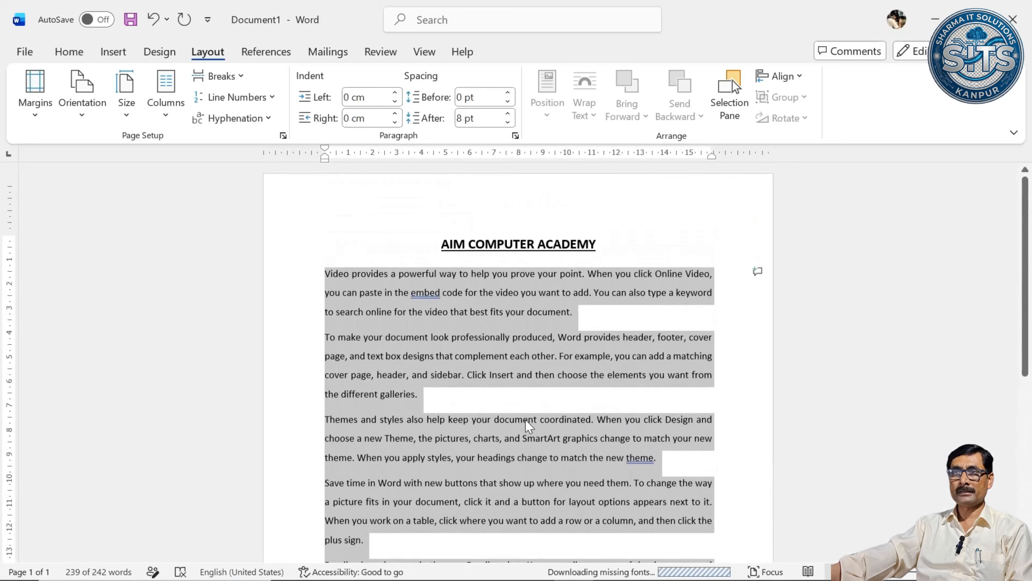
left_click(324, 273)
scroll(491, 335, "down", 5)
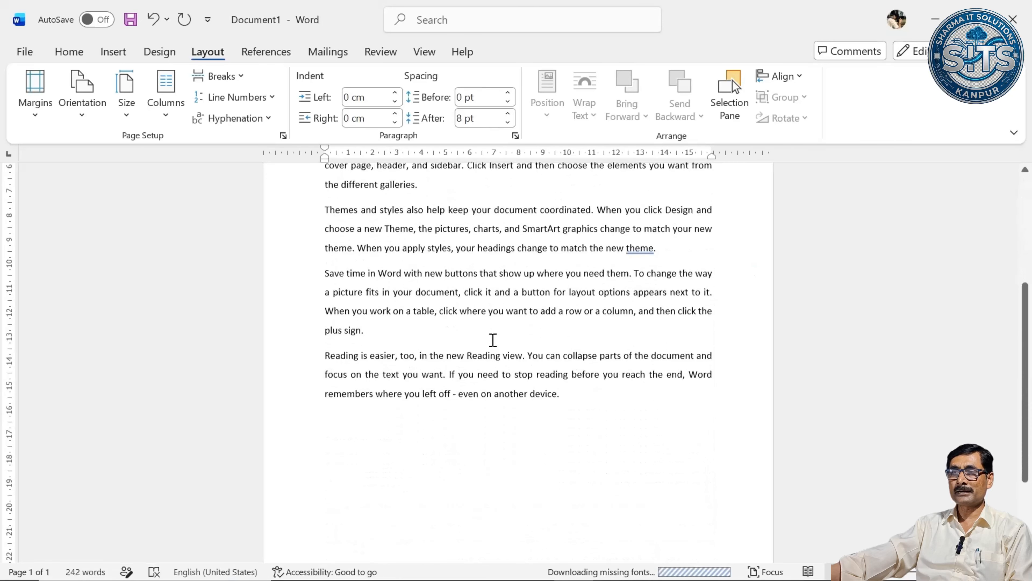
scroll(574, 433, "up", 5)
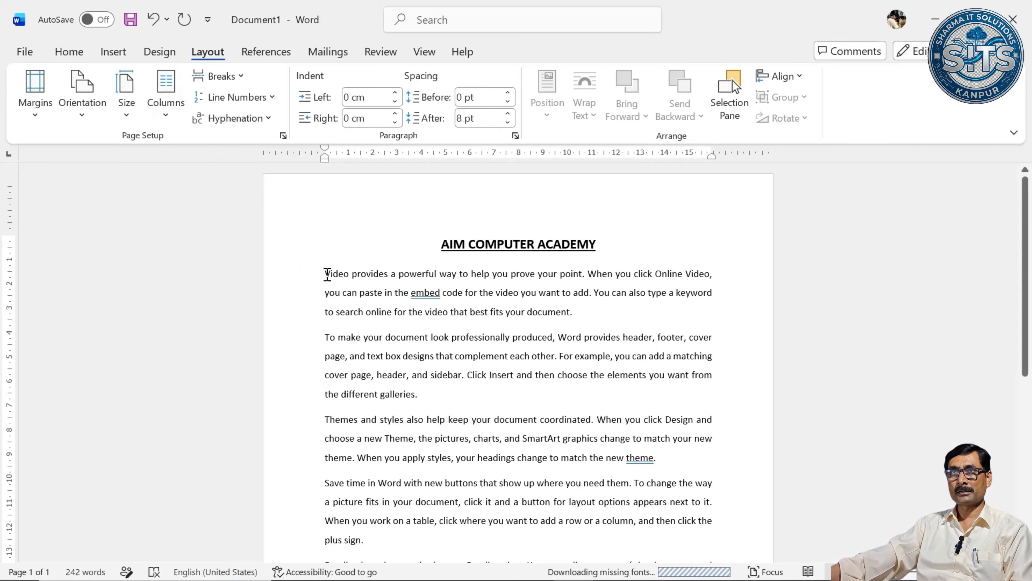
Change the font of the whole document, heading included, to Bahnschrift.
key("ctrl+a")
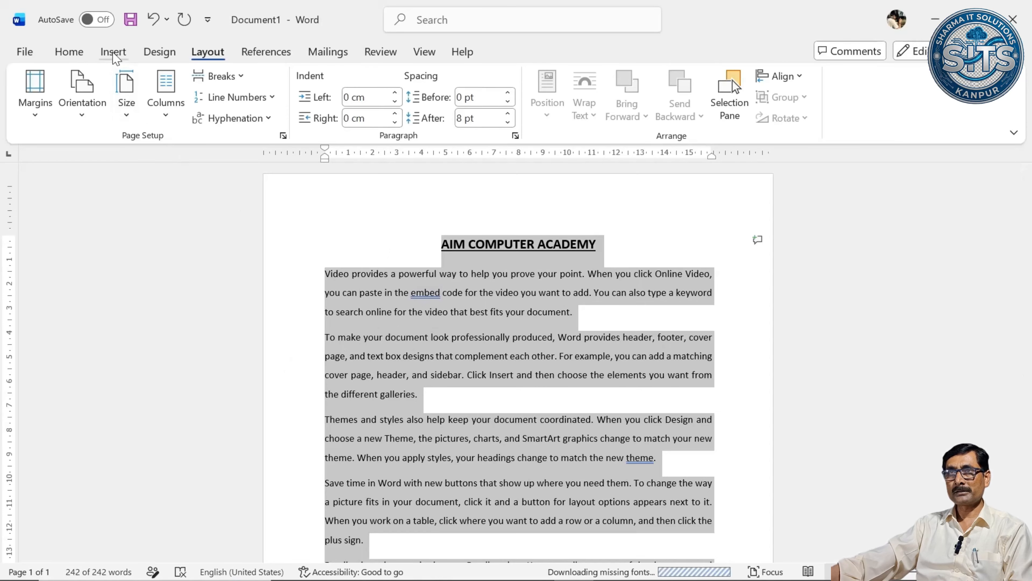
left_click(86, 59)
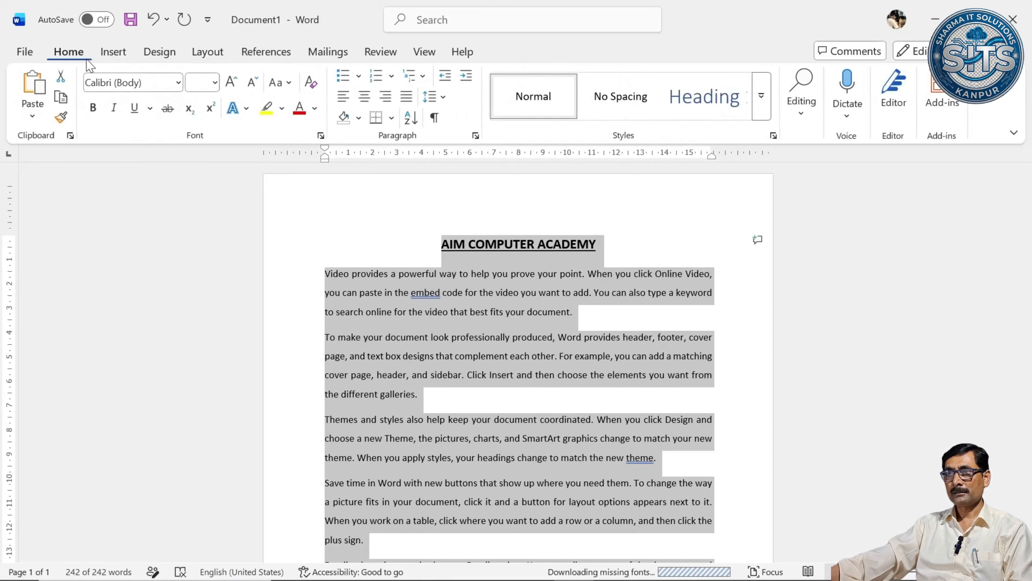
left_click(178, 82)
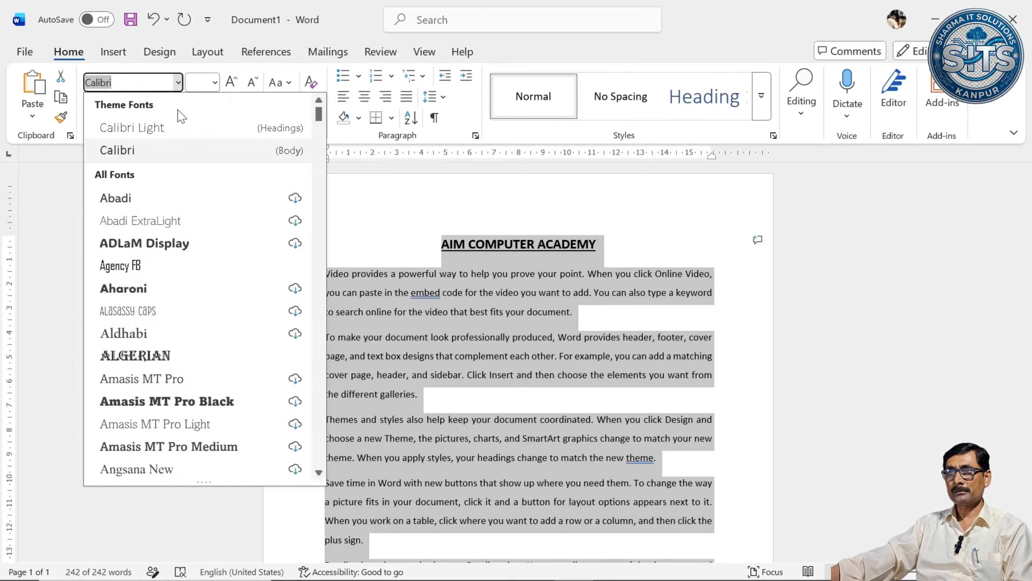
scroll(182, 203, "down", 8)
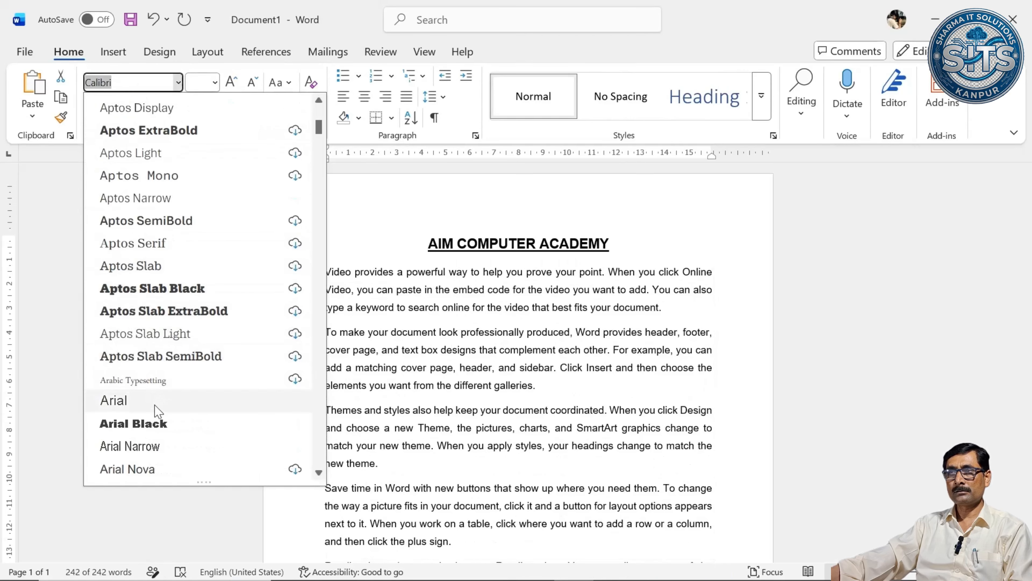
scroll(158, 419, "down", 1)
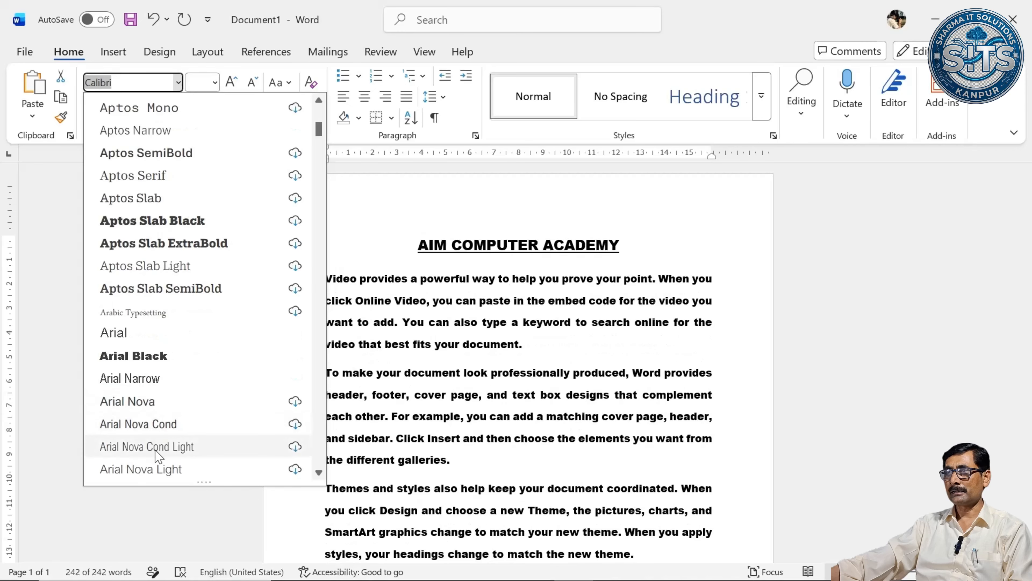
scroll(156, 452, "down", 3)
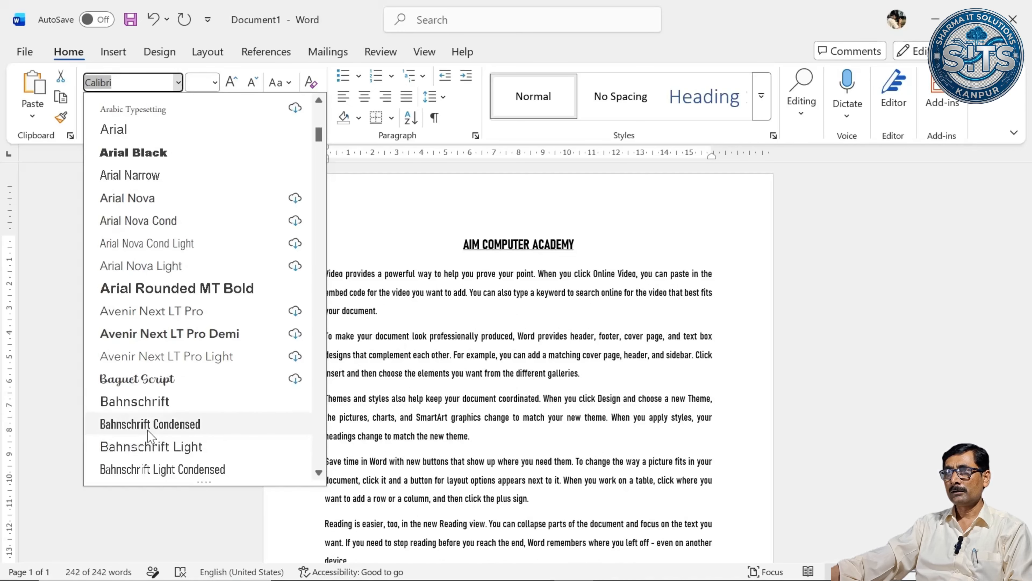
left_click(153, 404)
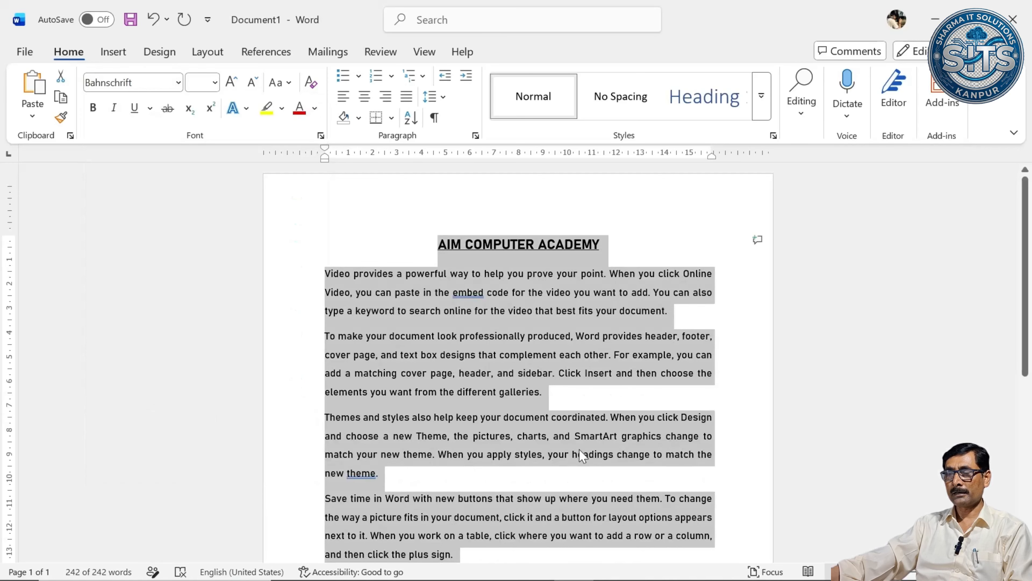
left_click(565, 436)
scroll(585, 366, "down", 6)
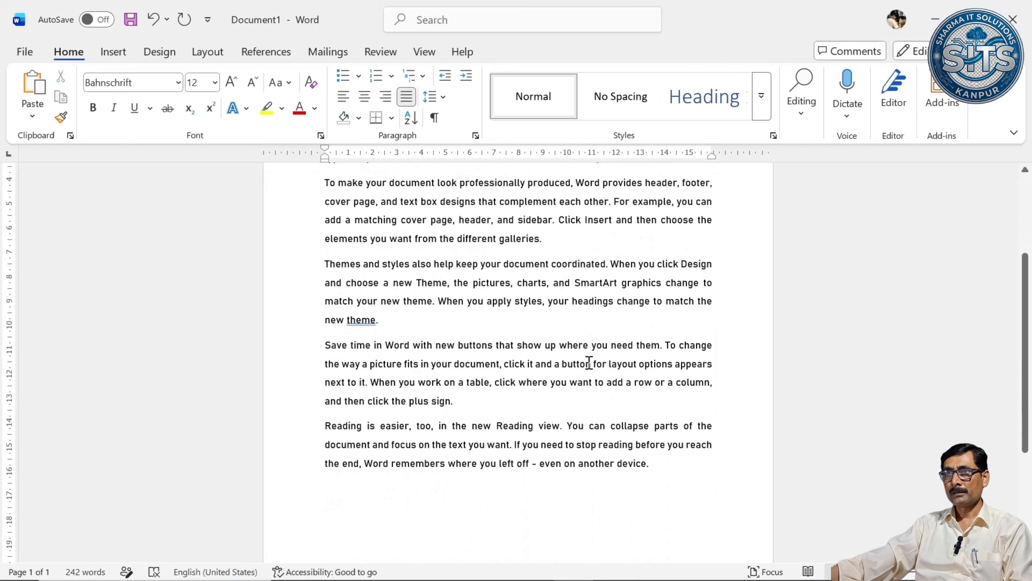
scroll(589, 362, "up", 6)
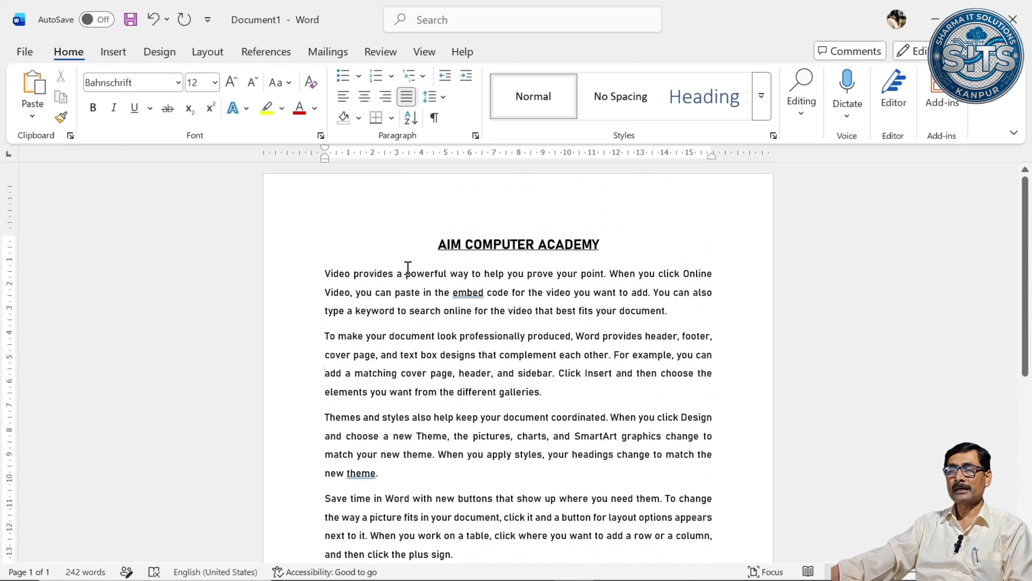
left_click(434, 244)
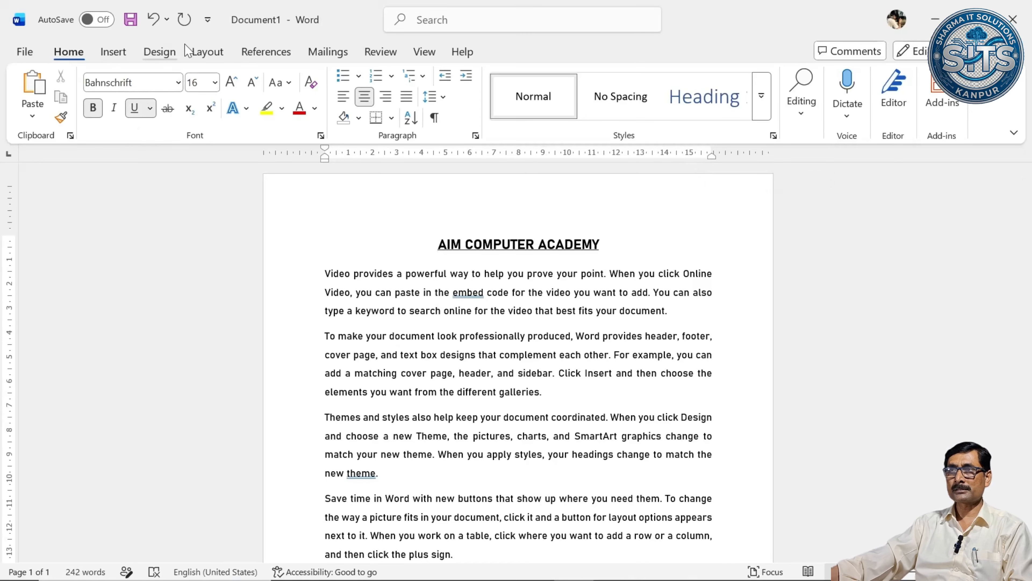
left_click(204, 53)
left_click(35, 108)
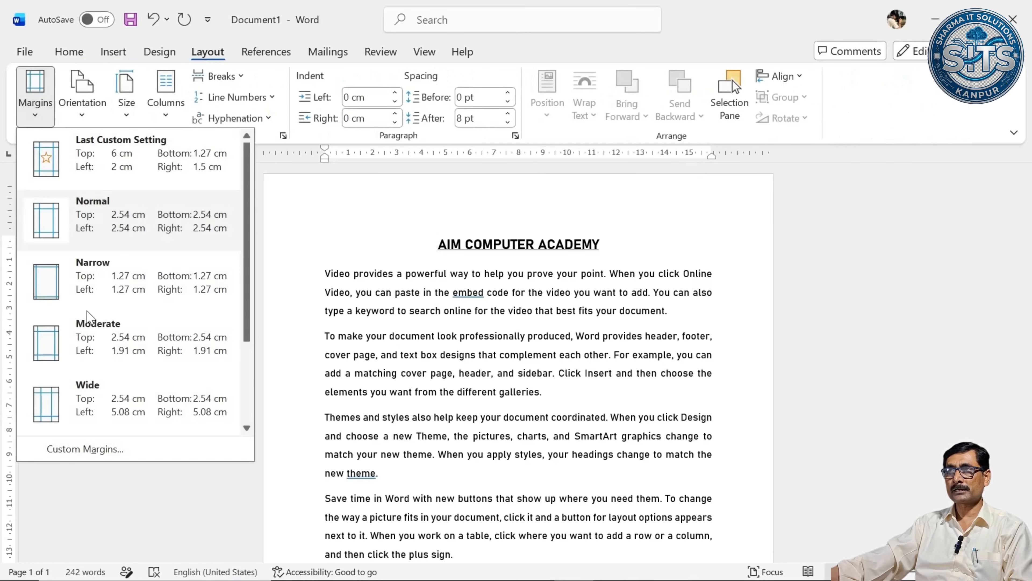
left_click(115, 449)
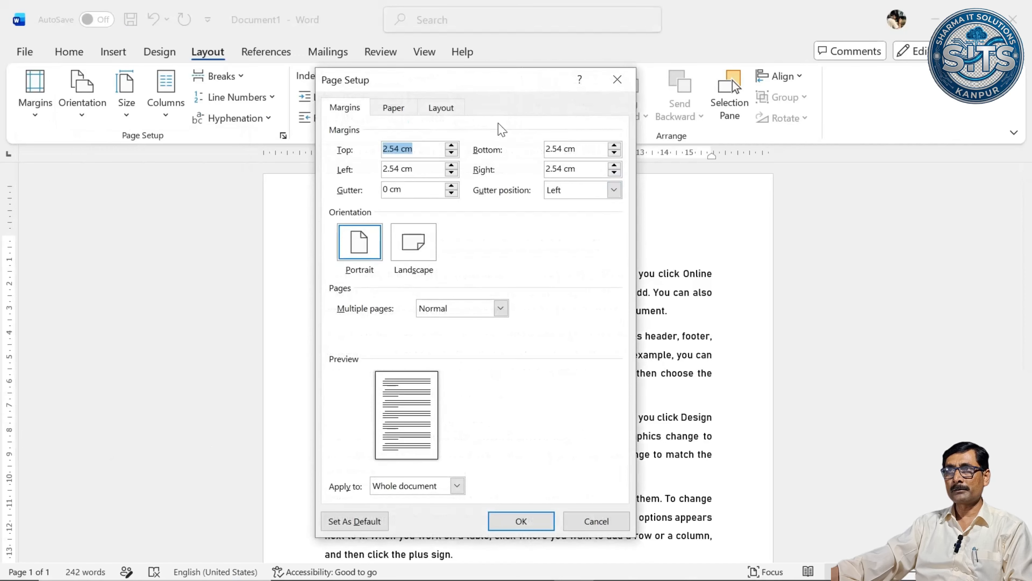
left_click_drag(458, 97, 459, 139)
left_click(613, 126)
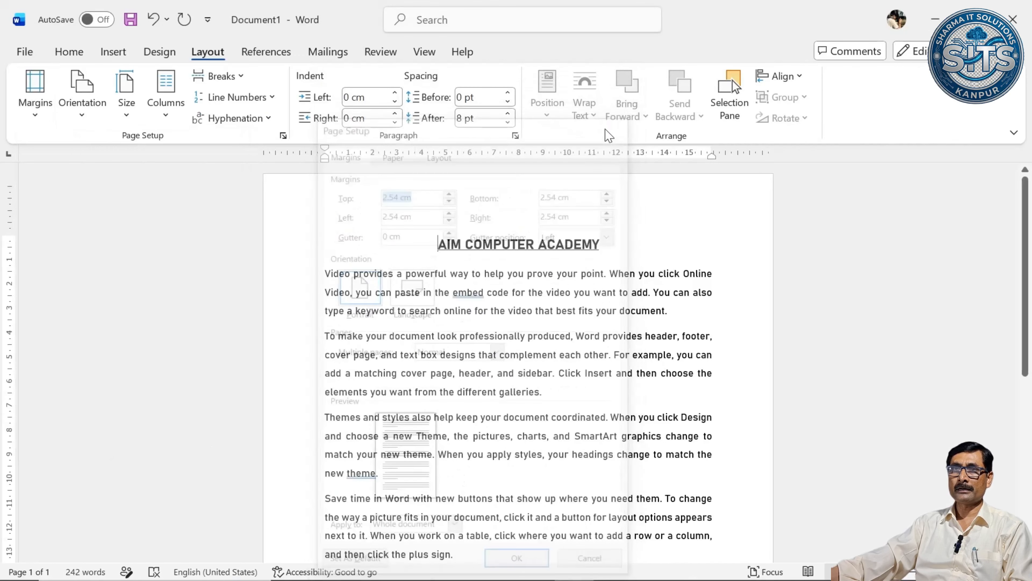
double_click(378, 156)
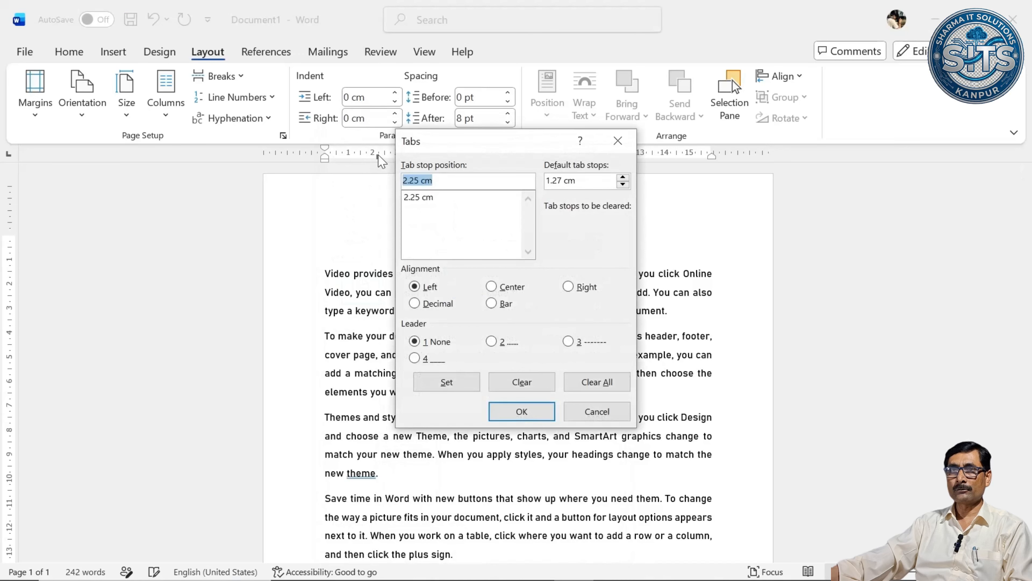
left_click(597, 411)
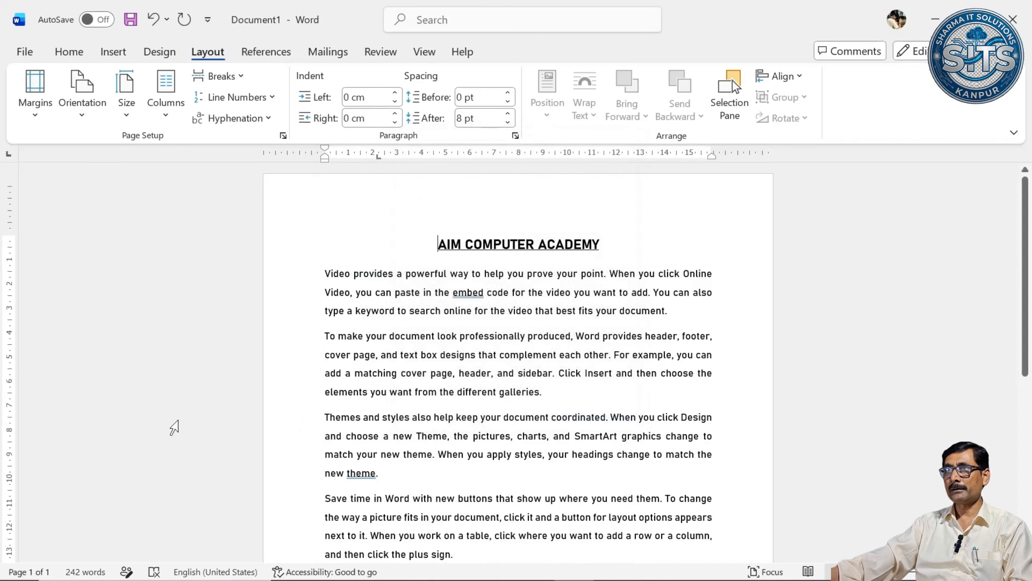
Set the top page margin to 5 cm for the whole document.
double_click(15, 369)
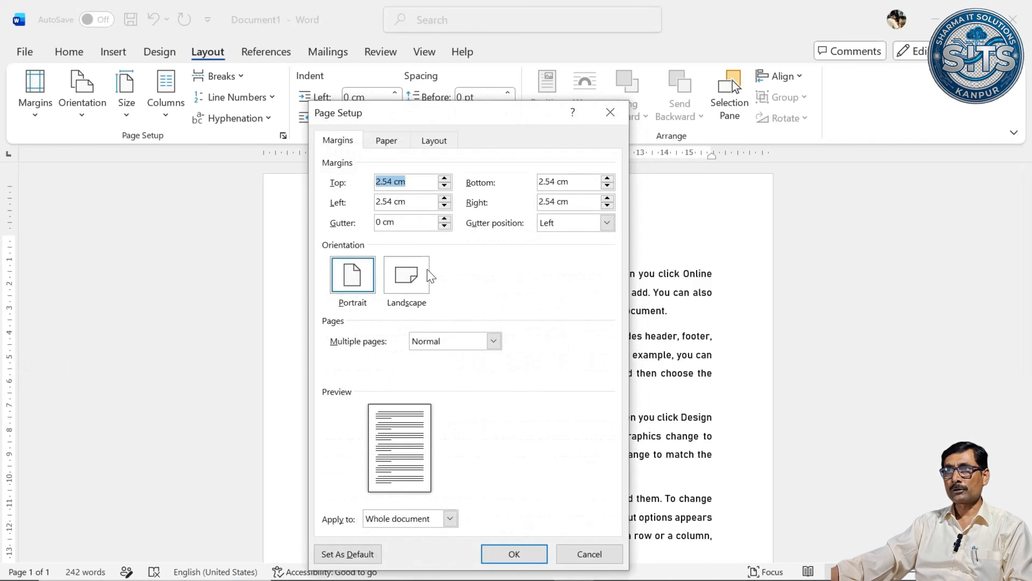
left_click_drag(471, 117, 469, 92)
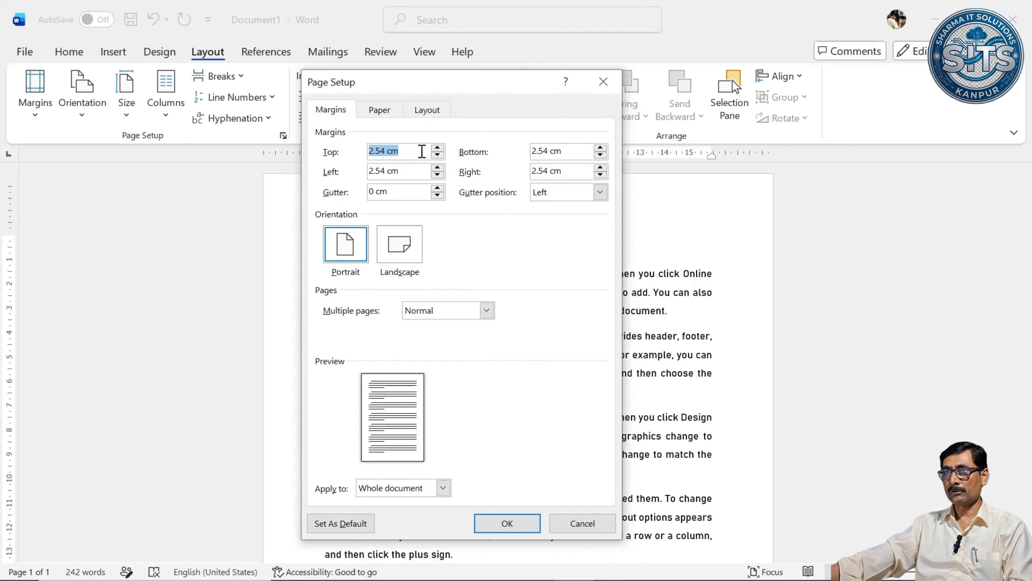
type("5")
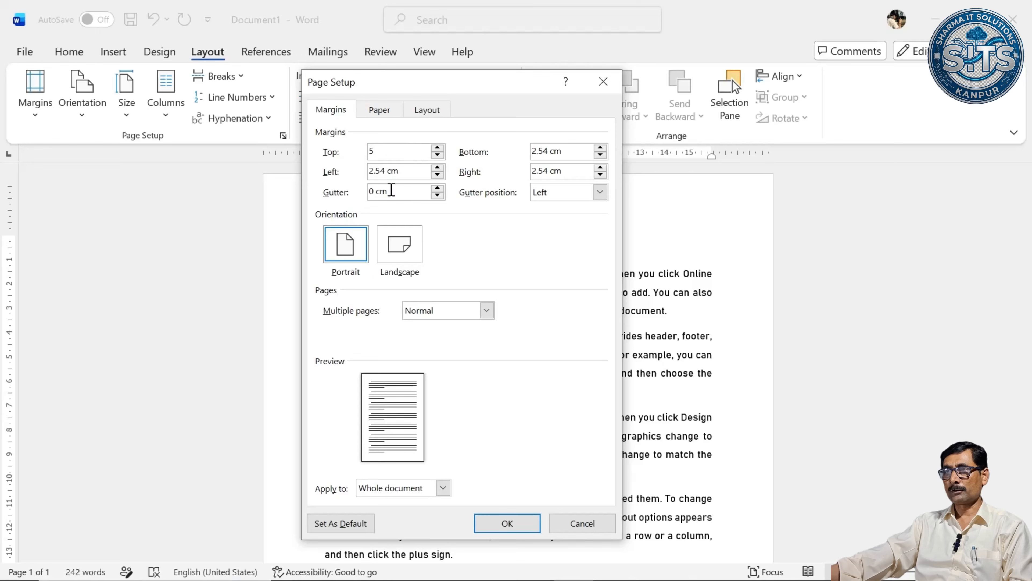
left_click(503, 523)
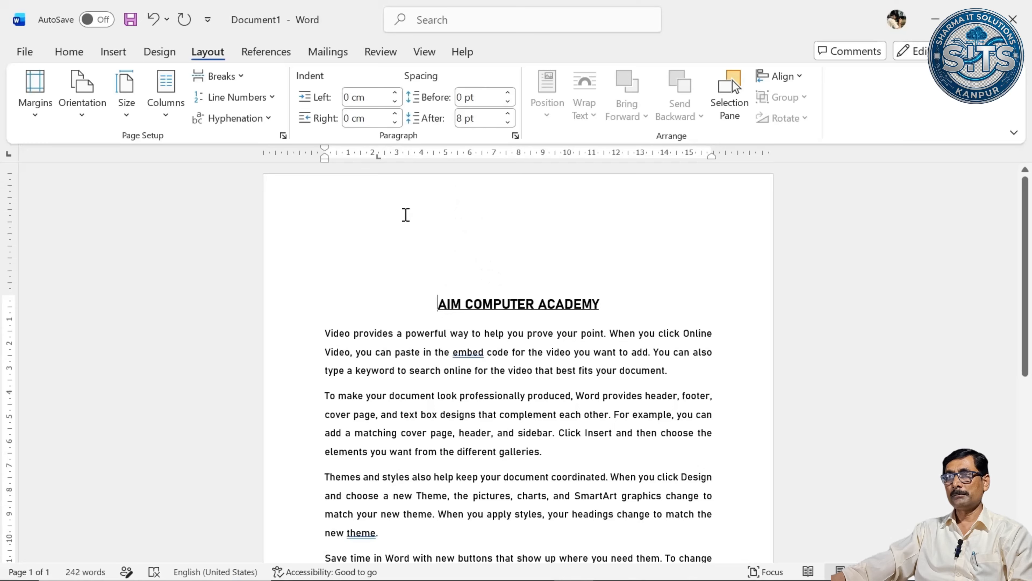
scroll(406, 215, "down", 6)
scroll(449, 258, "up", 5)
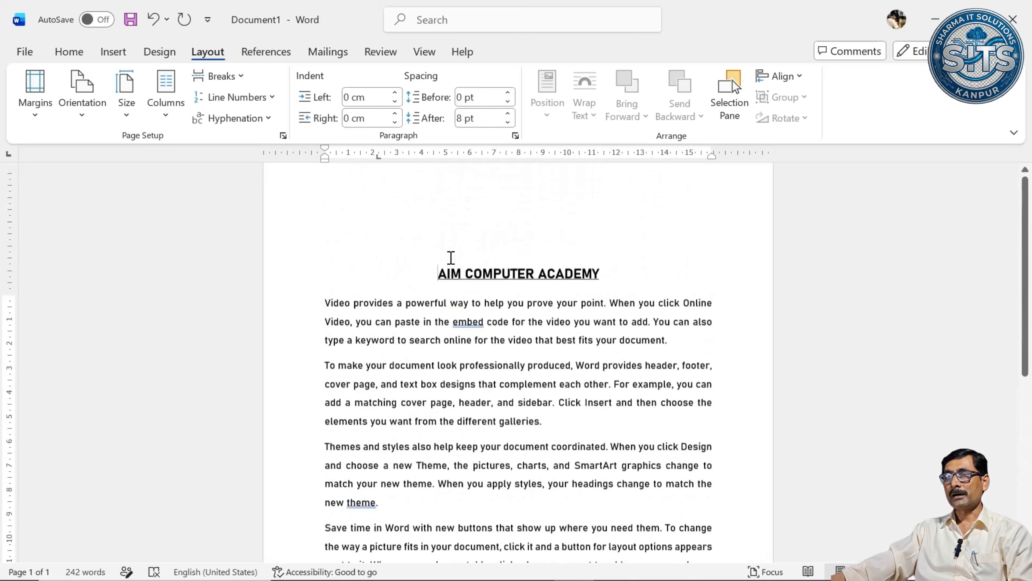
scroll(451, 257, "up", 1)
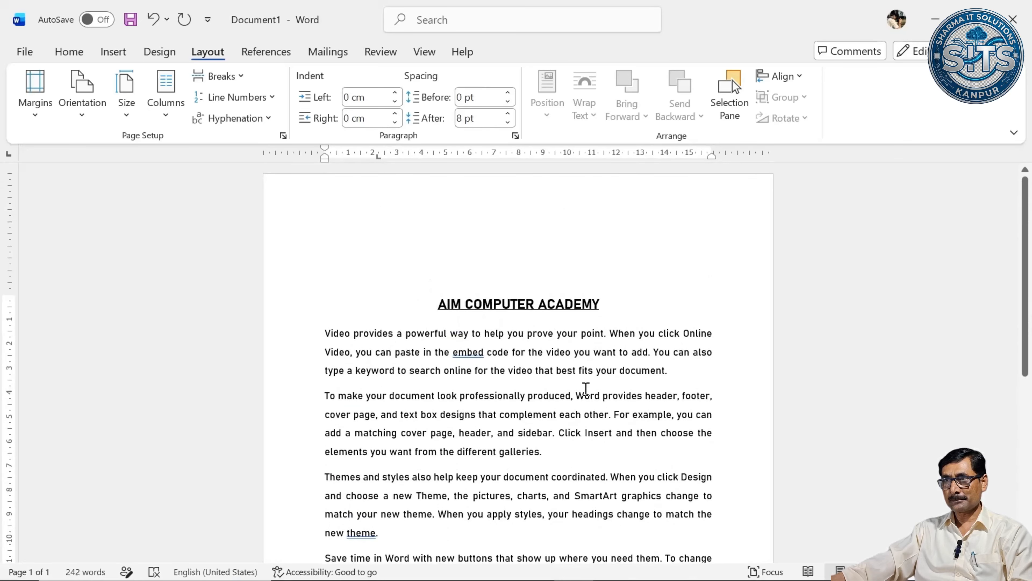
Set the left indent of the first paragraph below the heading to 7 cm.
scroll(387, 355, "down", 6)
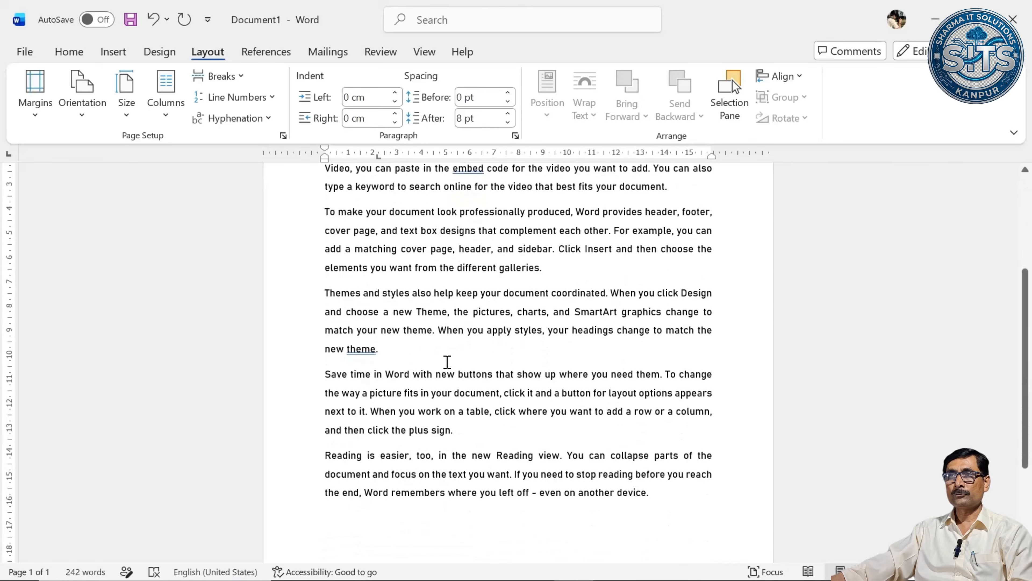
scroll(479, 353, "up", 4)
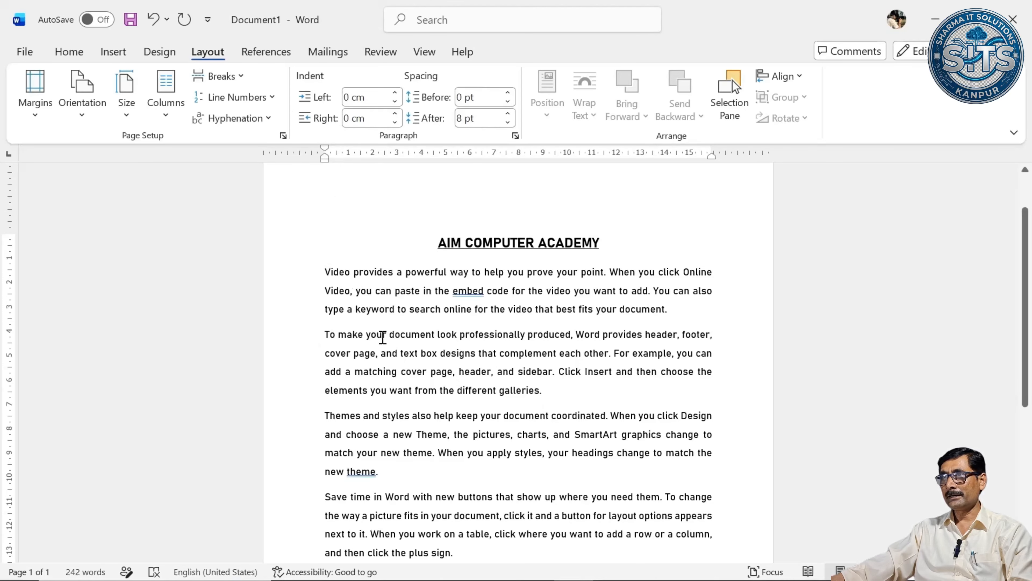
left_click(394, 92)
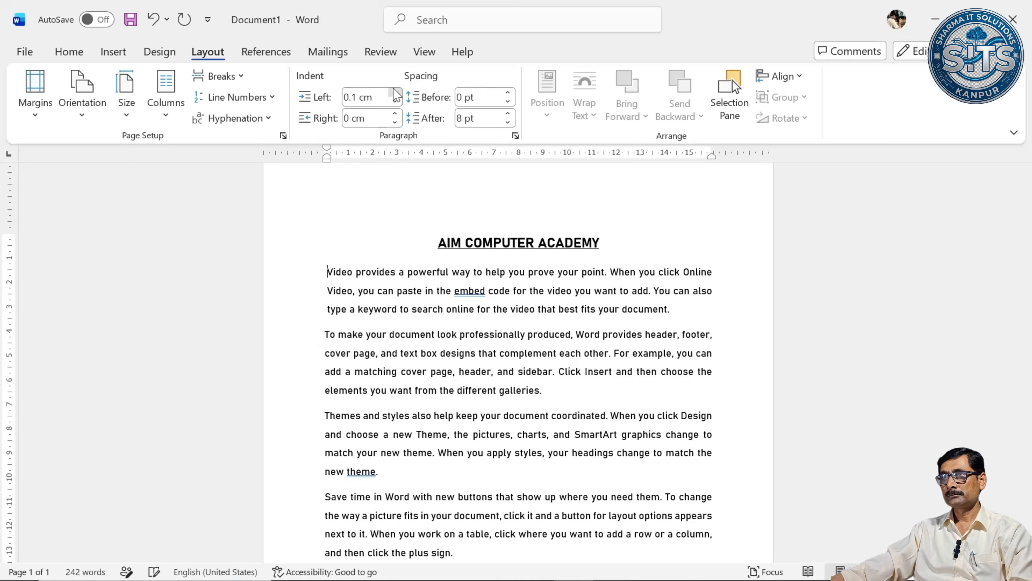
left_click_drag(395, 92, 395, 91)
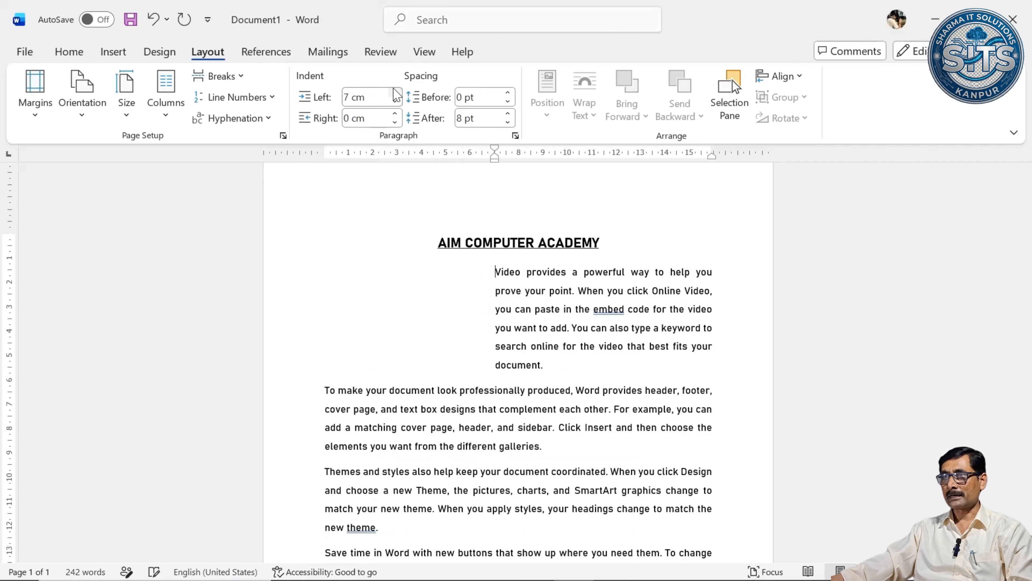
Set the right indent of the second paragraph, beginning "To make your document look", to 9 cm.
left_click(325, 391)
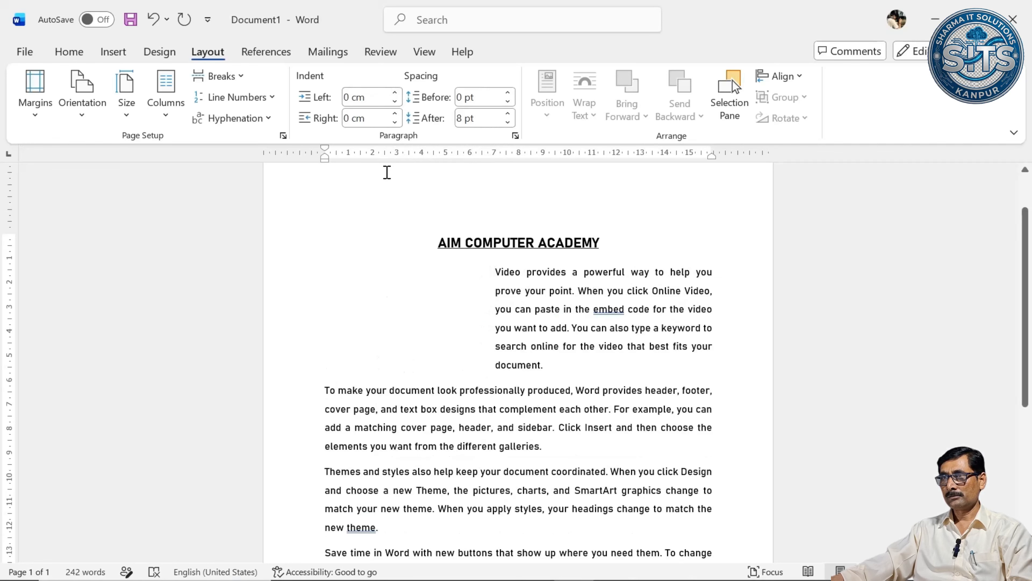
left_click_drag(395, 114, 396, 114)
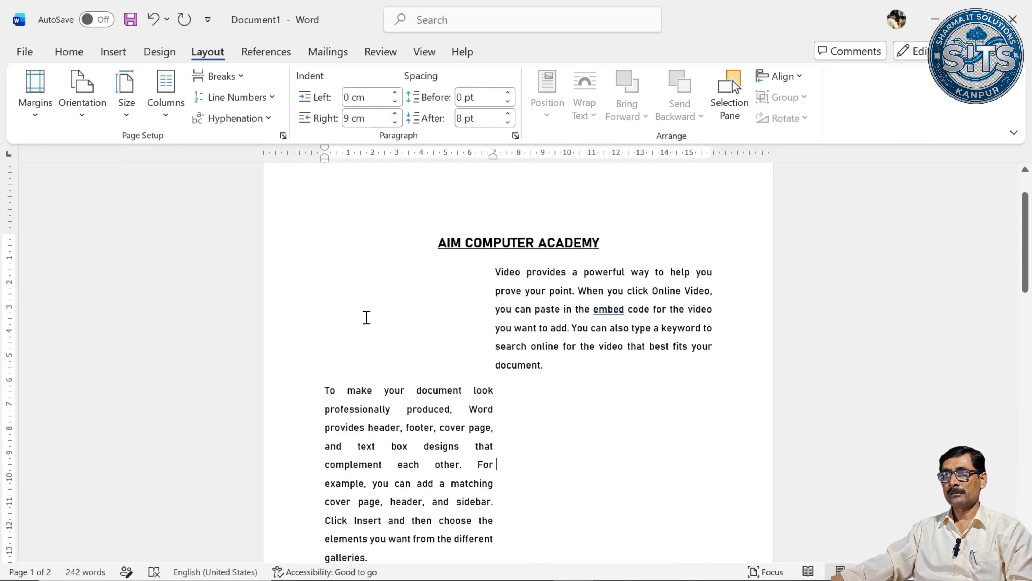
scroll(574, 447, "down", 1)
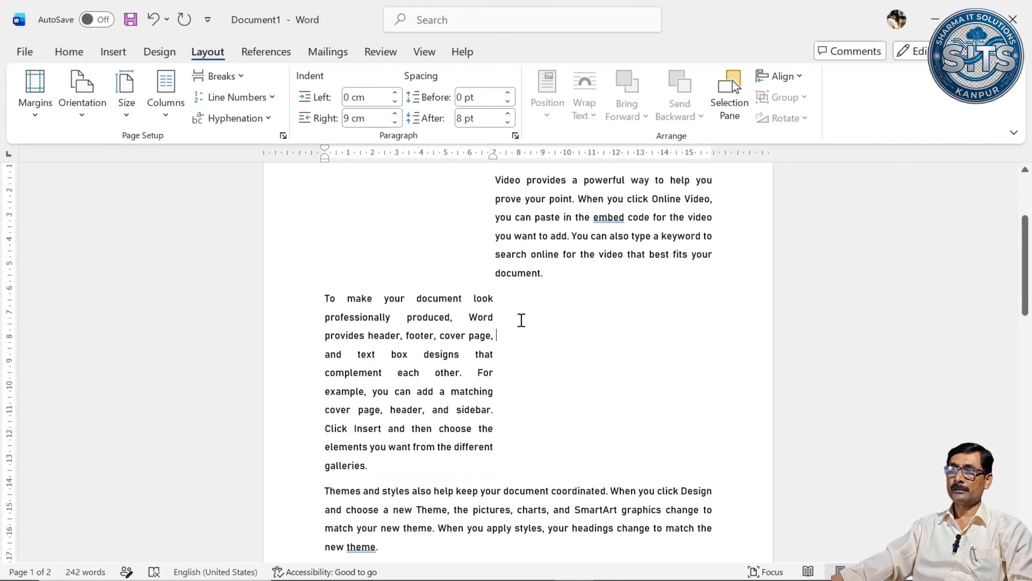
scroll(582, 351, "up", 1)
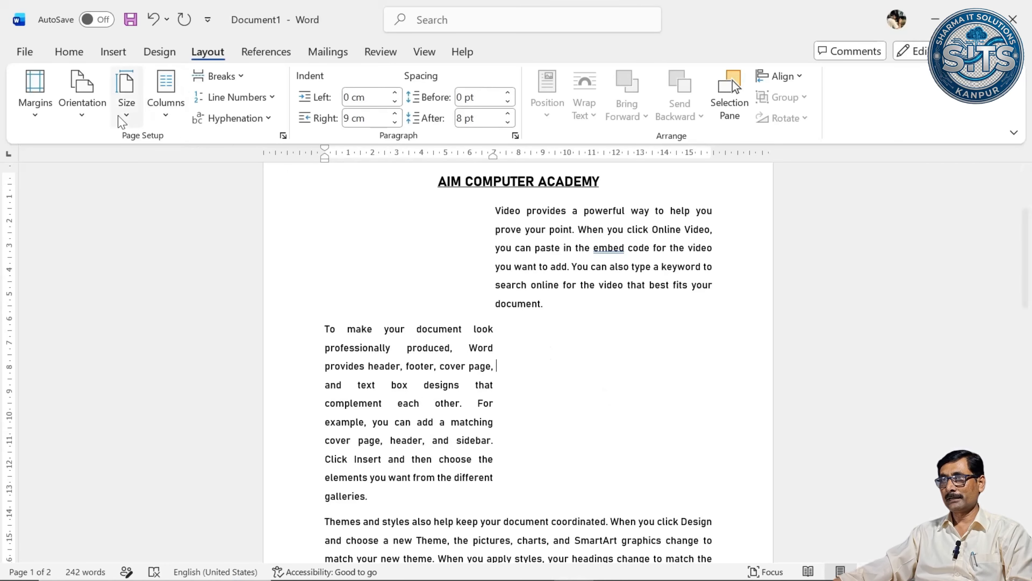
Insert the picture Screenshot (22) from the Screenshots folder after "cover page," in the second paragraph and shrink it to about 5.94 cm wide.
left_click(113, 52)
left_click(178, 102)
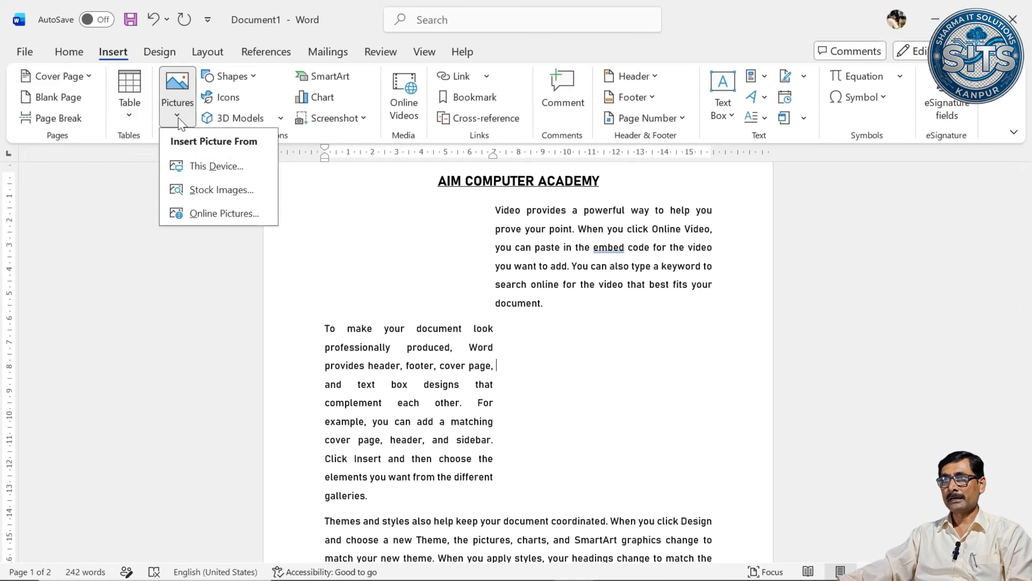
left_click(214, 172)
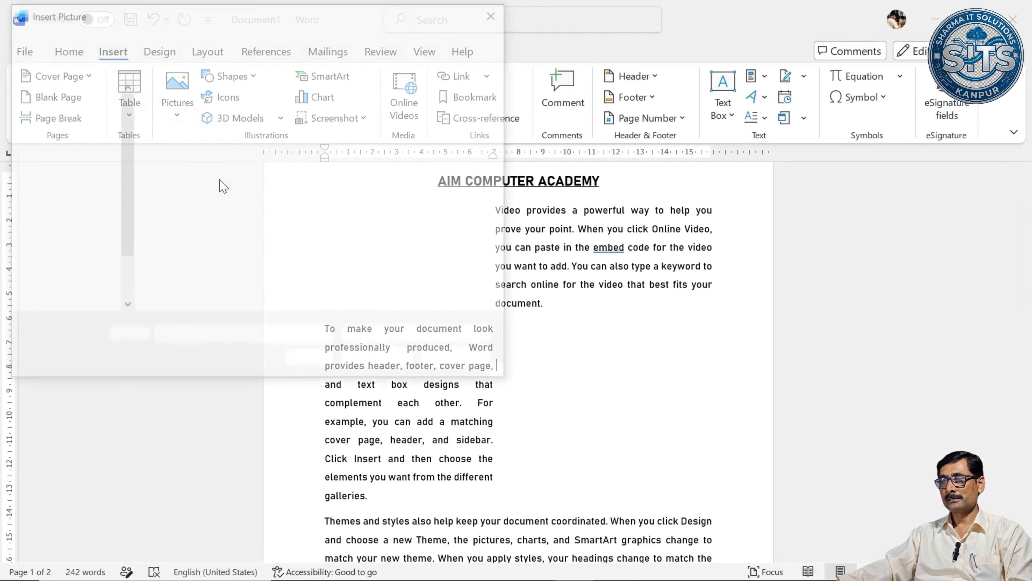
double_click(450, 152)
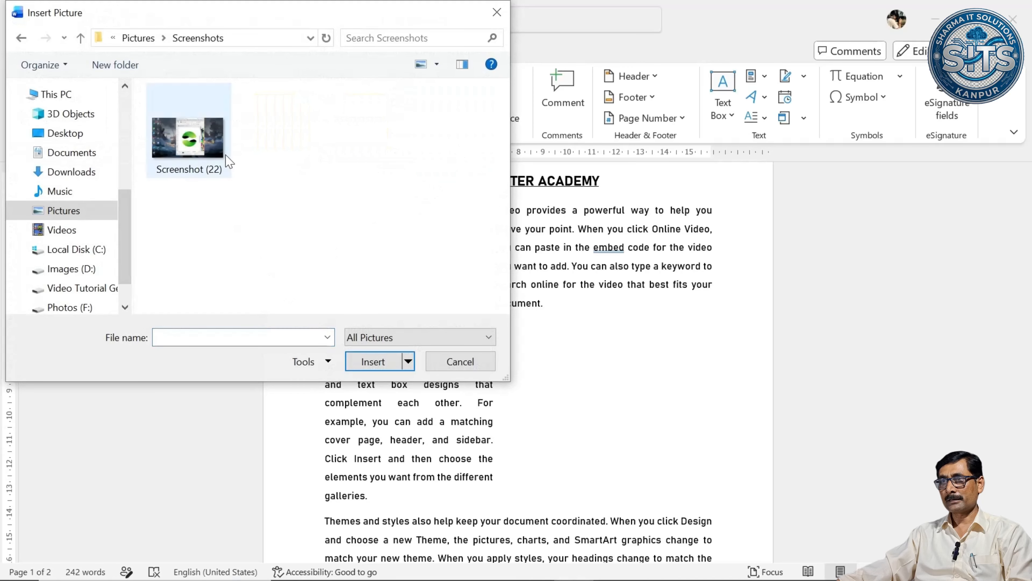
left_click(223, 157)
left_click(370, 362)
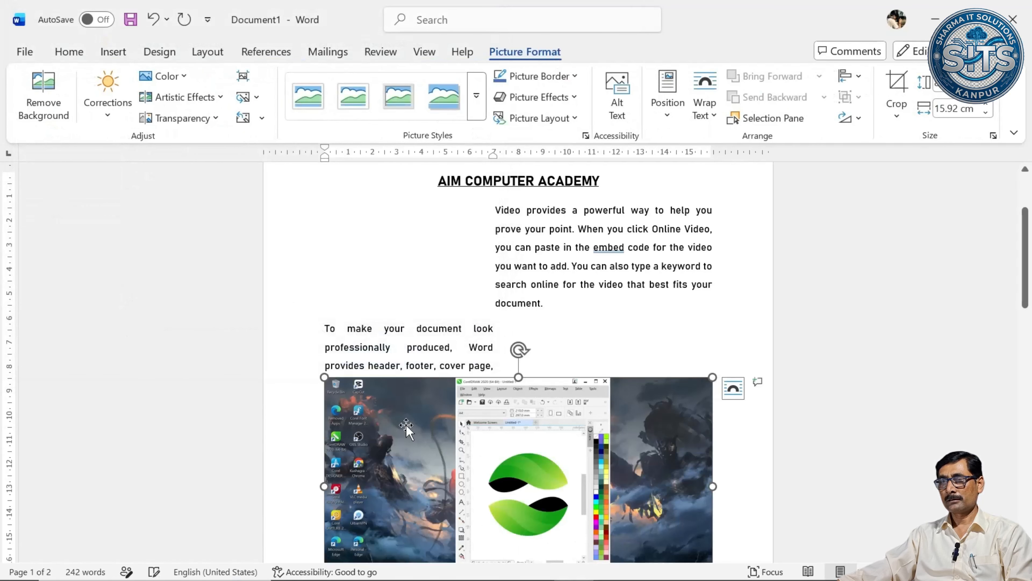
left_click_drag(333, 380, 476, 459)
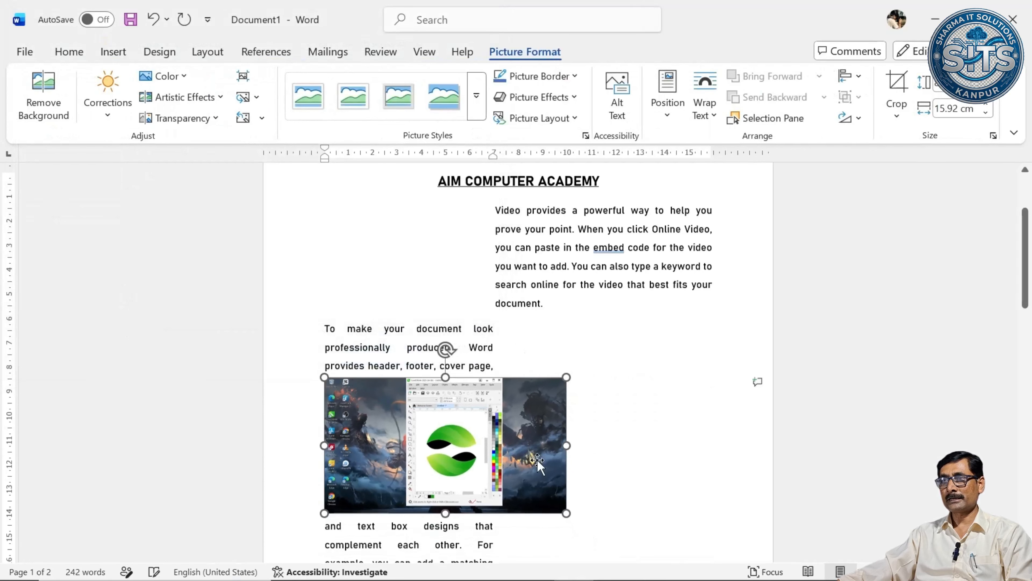
left_click_drag(563, 509, 472, 456)
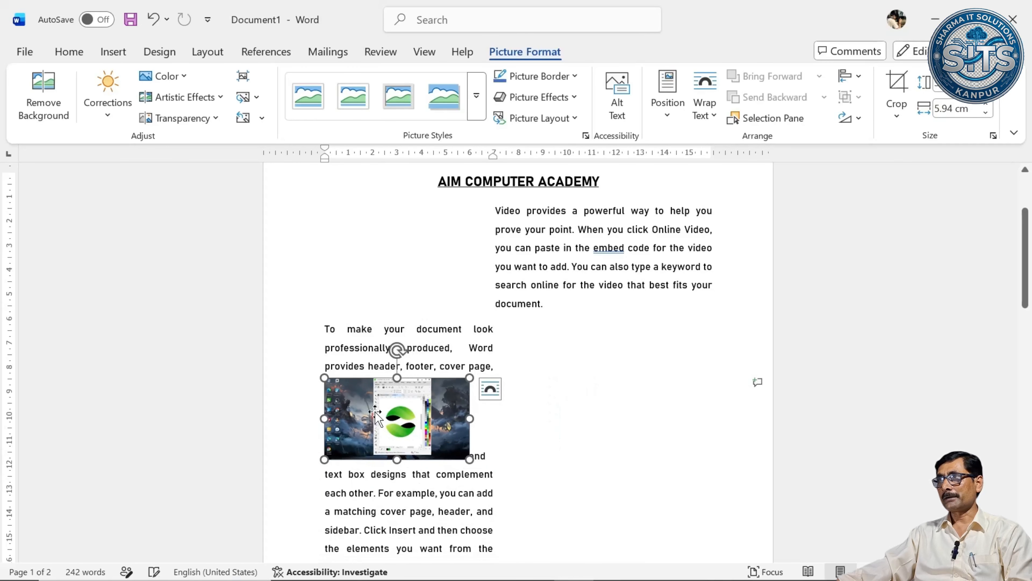
Set the picture's text wrapping in the second paragraph to Tight.
left_click_drag(391, 425, 414, 425)
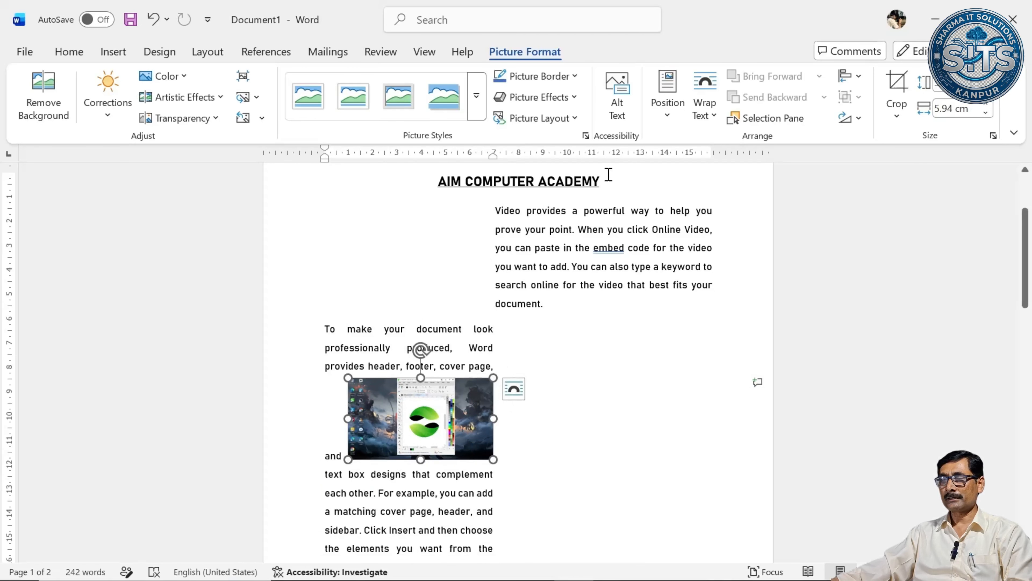
left_click(719, 123)
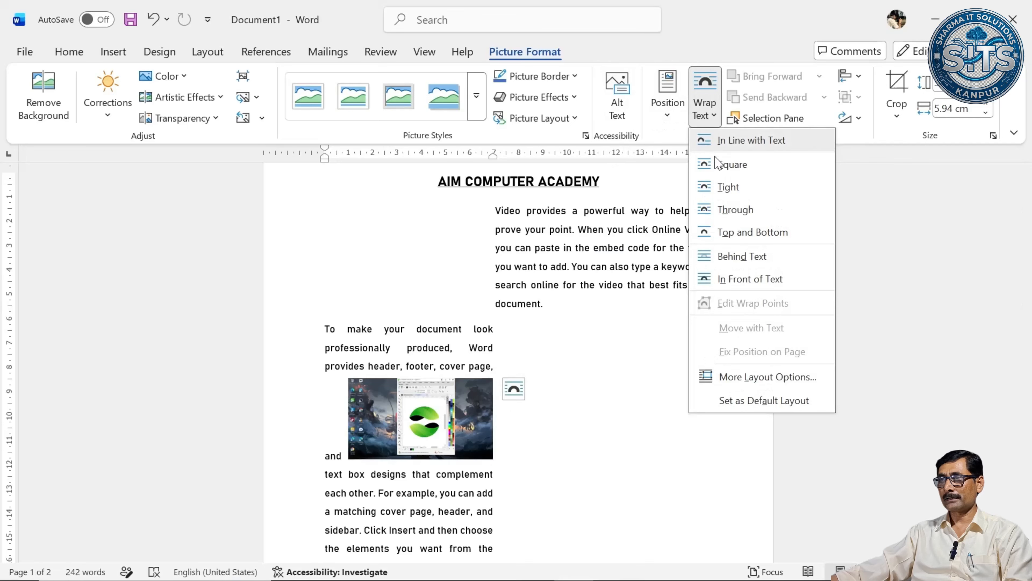
left_click(724, 187)
Move the picture into the empty space beside the second paragraph and enlarge it to about 8.36 cm wide, spanning most of the paragraph's height.
left_click_drag(427, 411, 603, 369)
left_click_drag(670, 418, 730, 451)
left_click_drag(661, 425, 653, 425)
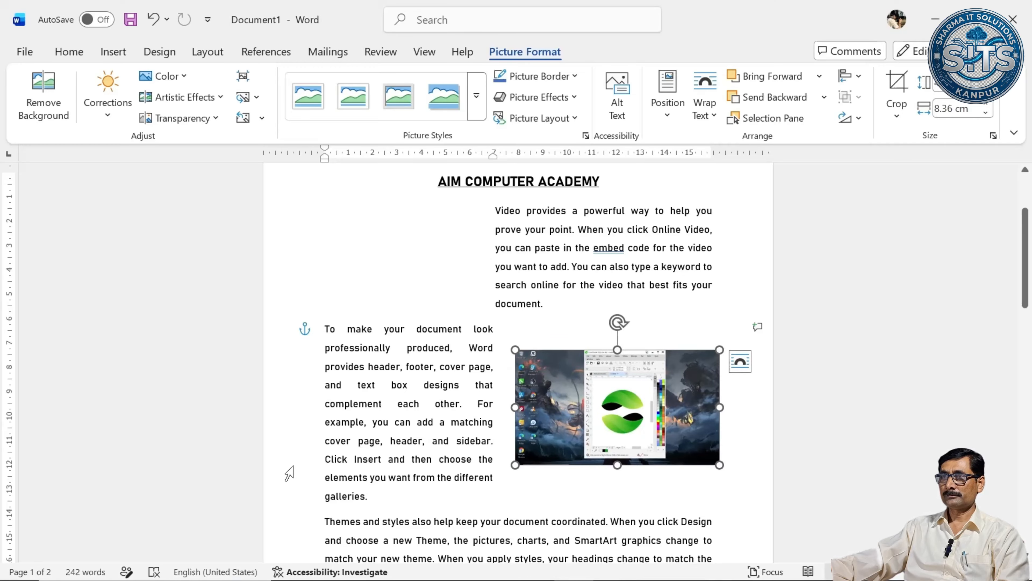
left_click_drag(617, 351, 617, 333)
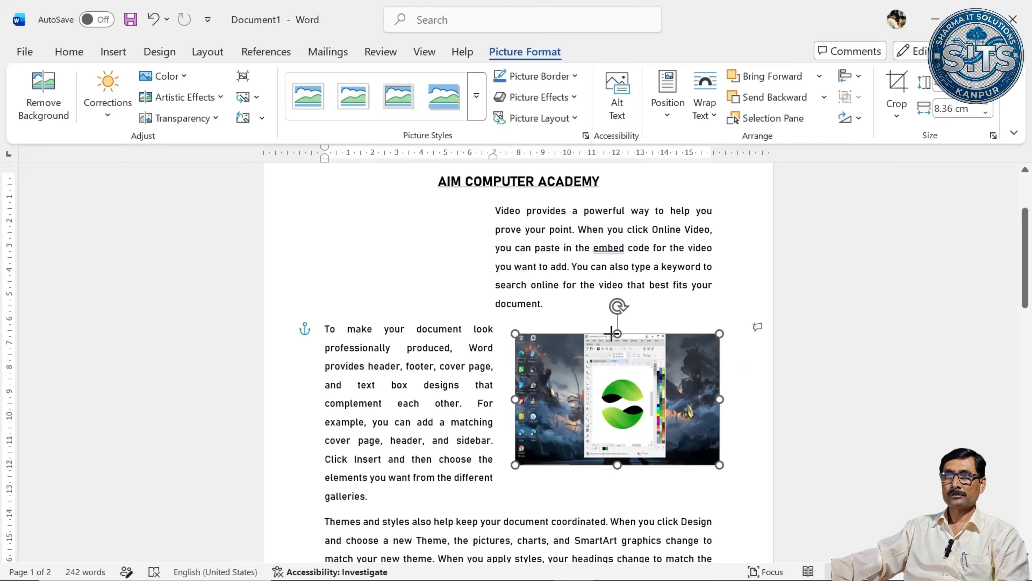
left_click_drag(617, 465, 615, 480)
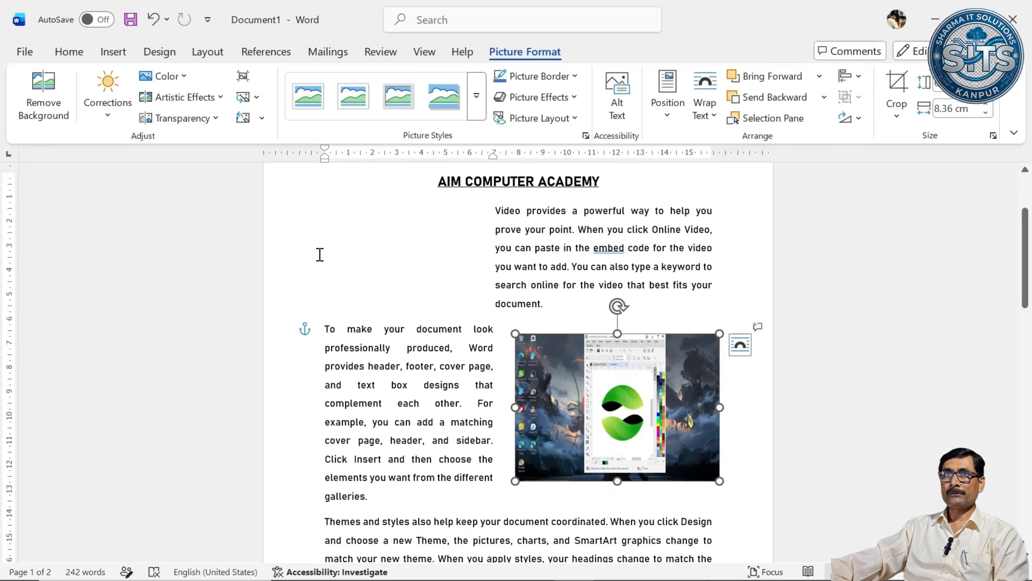
left_click(350, 242)
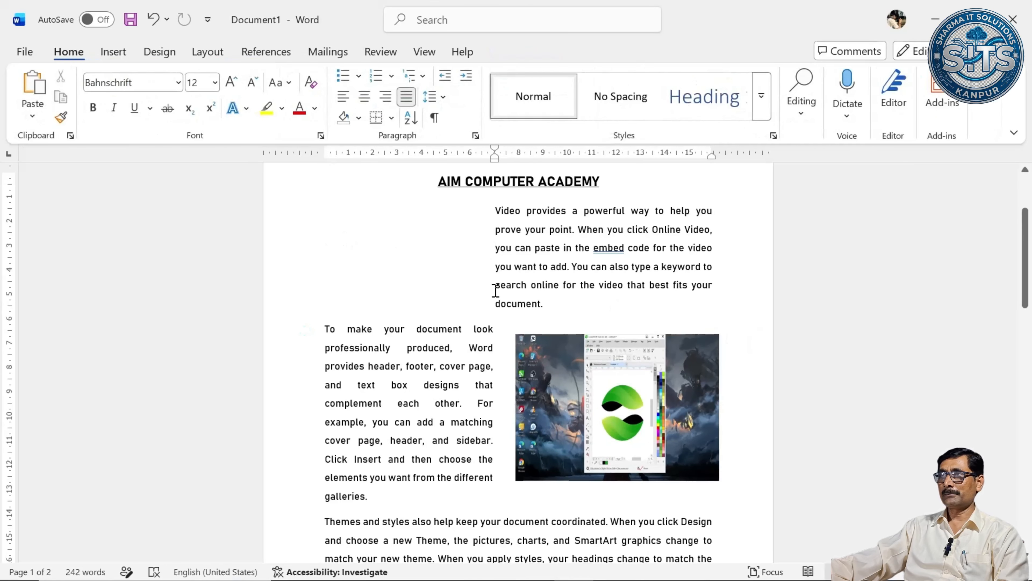
Check the page layout in the print preview and return to the document.
left_click(25, 51)
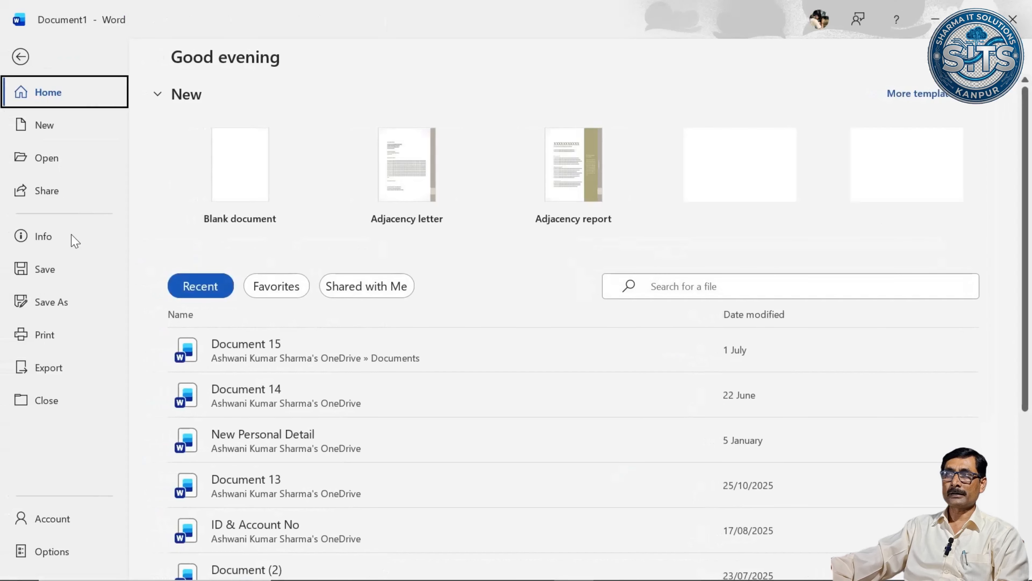
left_click(66, 337)
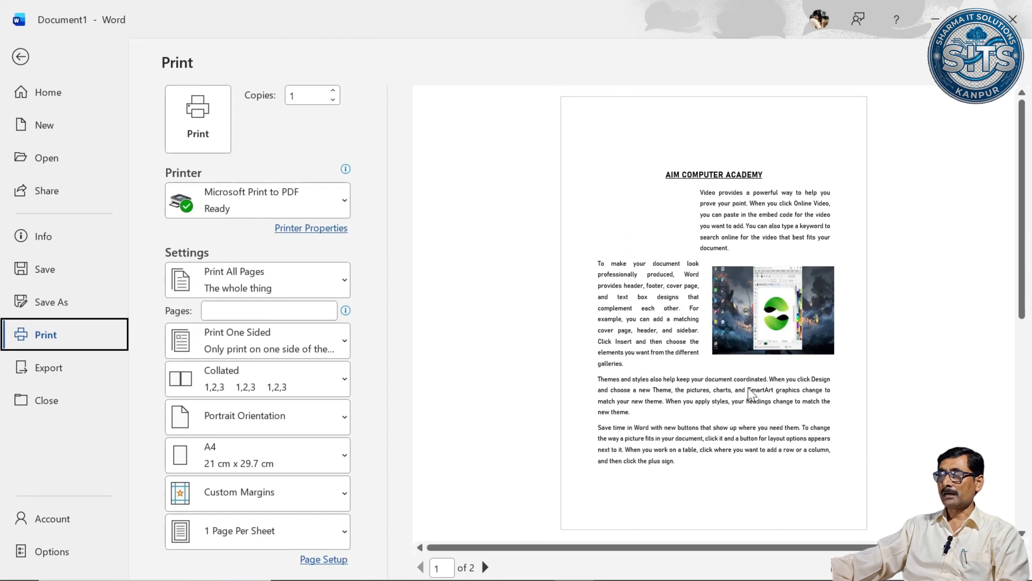
left_click(21, 57)
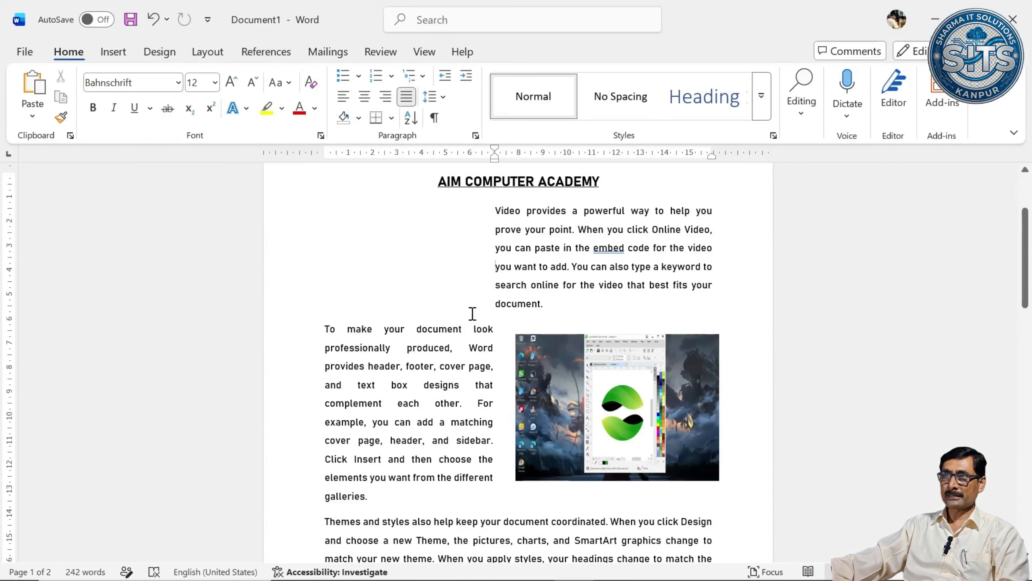
Give the first paragraph below the heading a first-line indent of about 0.75 cm and the second paragraph one of about 1 cm.
scroll(472, 313, "down", 4)
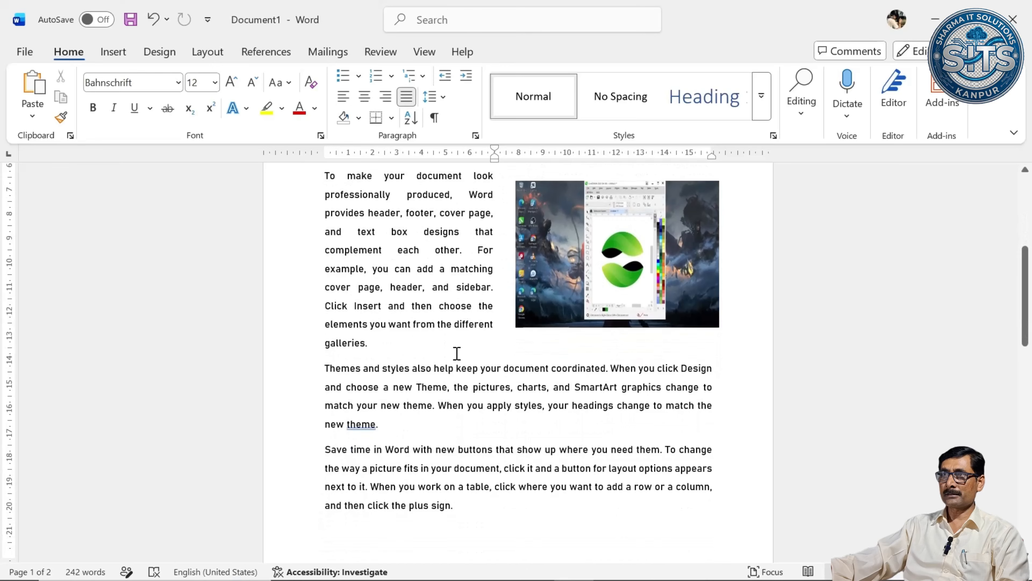
scroll(457, 354, "up", 6)
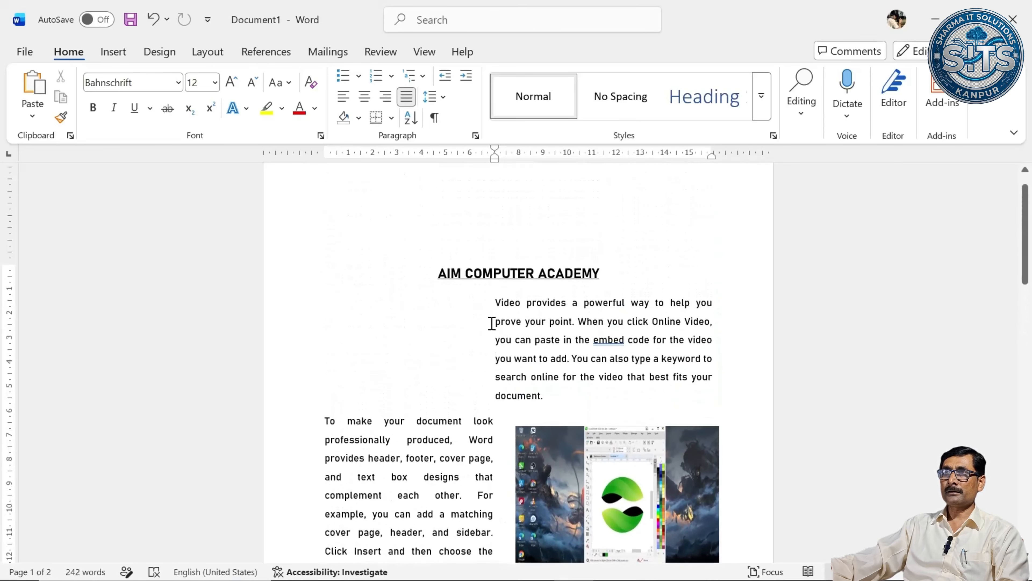
left_click(497, 303)
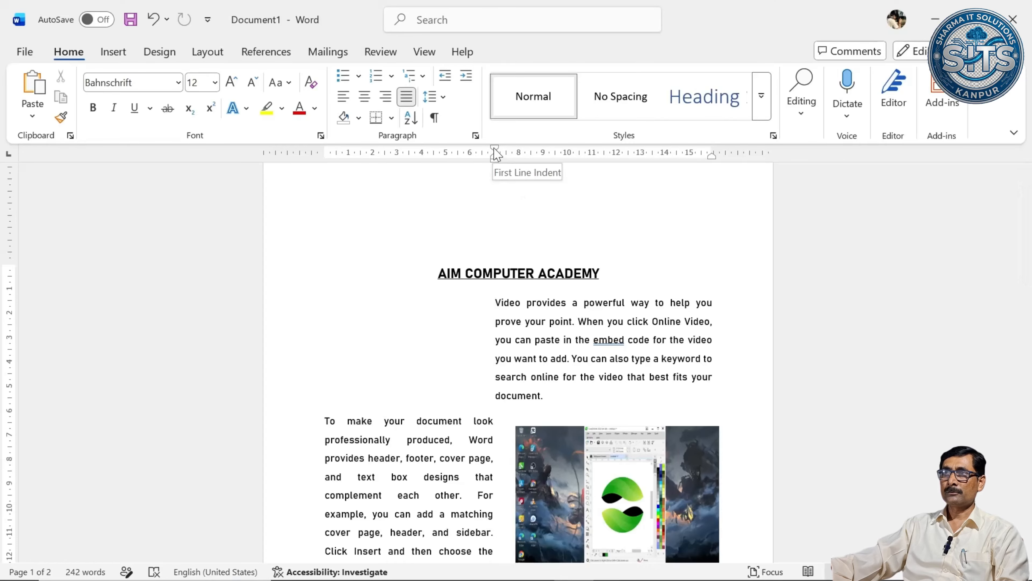
left_click_drag(495, 155, 516, 154)
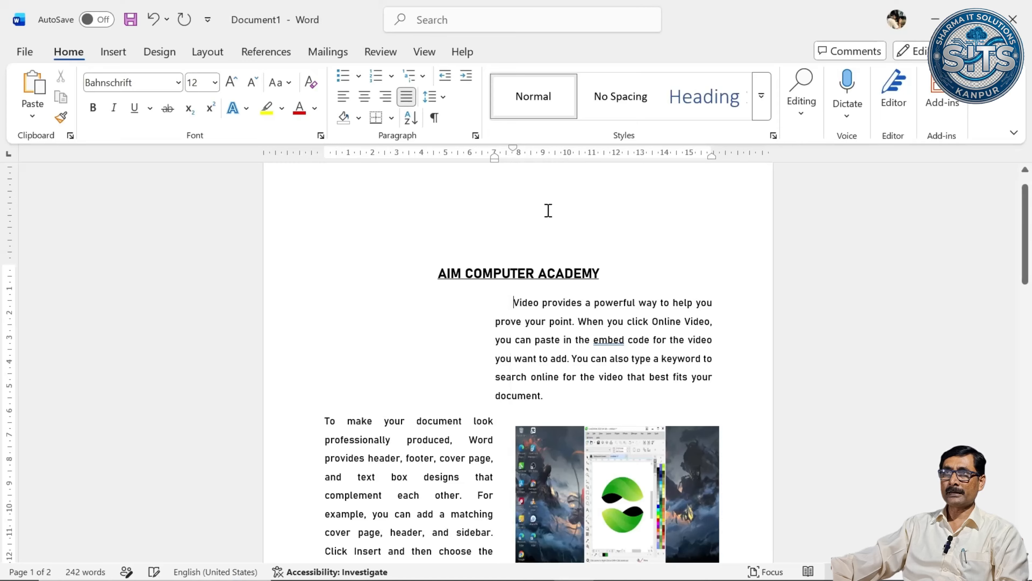
left_click(325, 421)
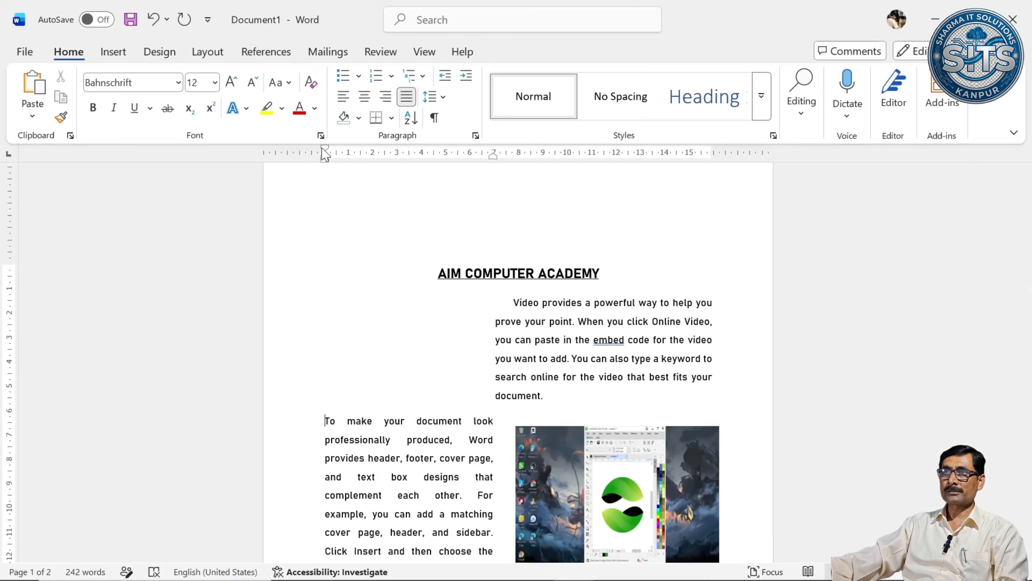
left_click_drag(328, 153, 349, 155)
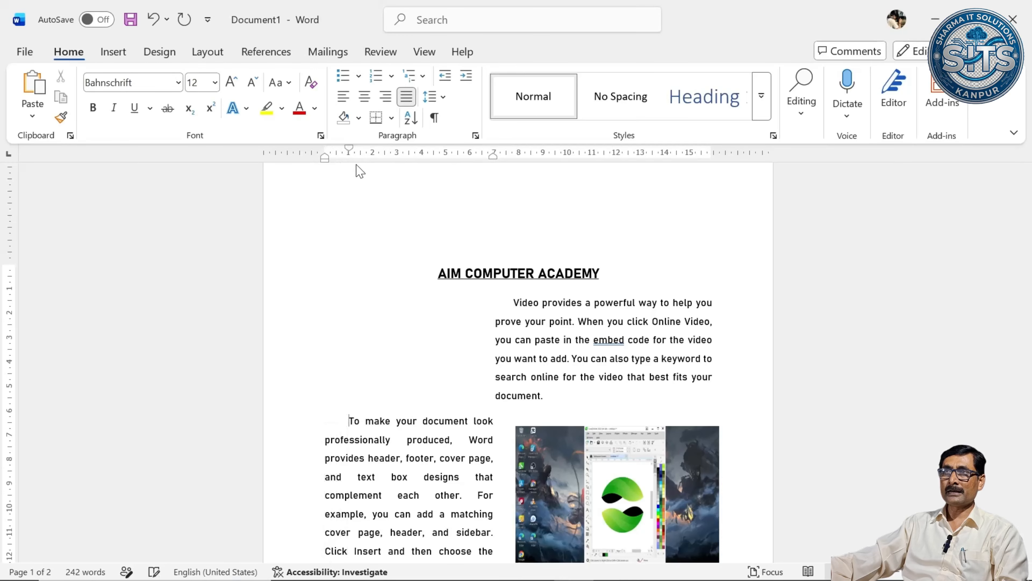
Give the paragraphs beginning "Themes and styles" and "Save time in Word" a first-line indent of about 1 cm each.
scroll(509, 306, "down", 2)
scroll(509, 306, "down", 4)
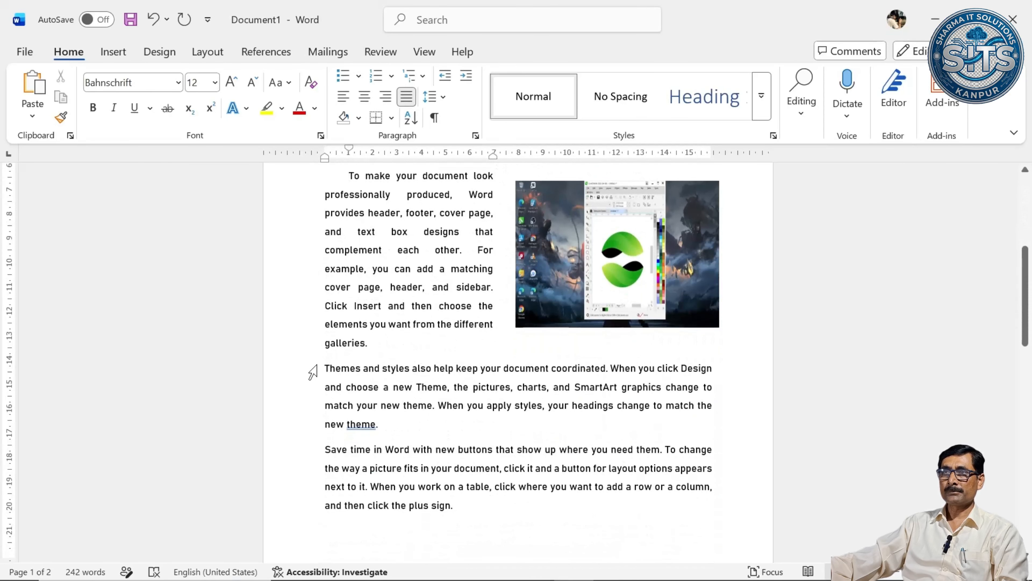
left_click(327, 368)
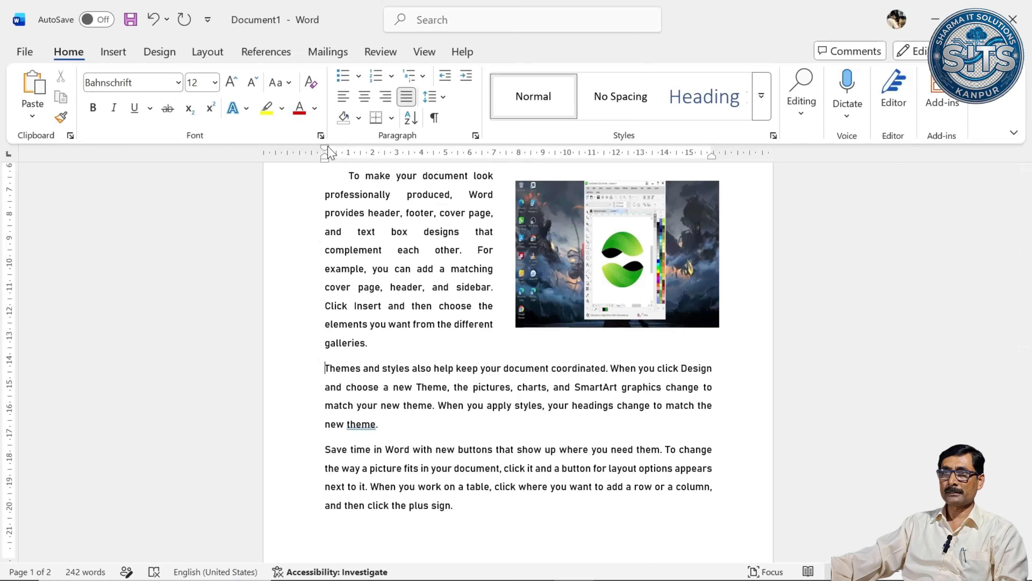
left_click_drag(327, 150, 348, 152)
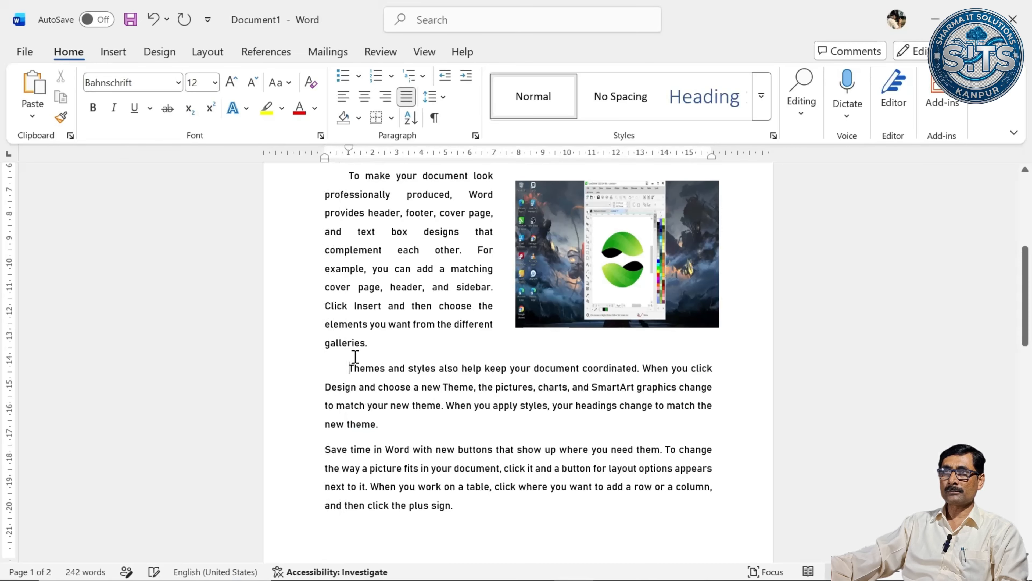
left_click(327, 450)
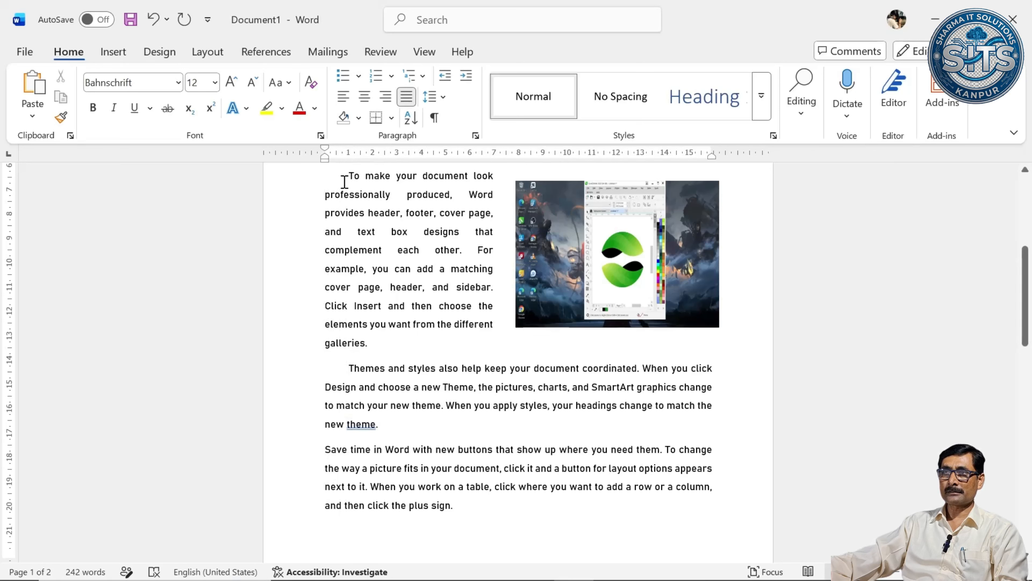
left_click_drag(326, 149, 349, 153)
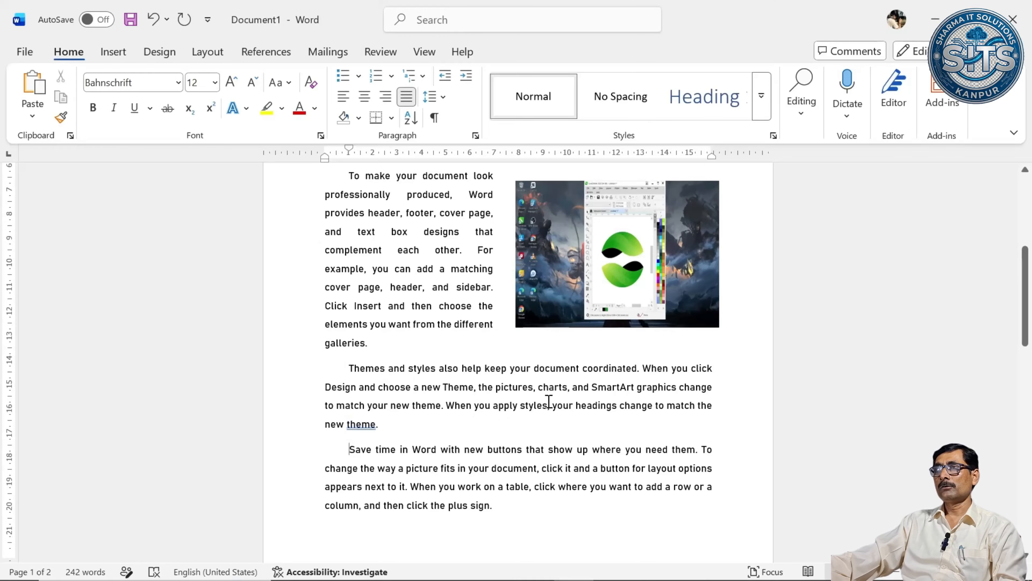
Change the page orientation to Landscape and look over the rearranged text and picture.
scroll(549, 401, "up", 5)
scroll(549, 401, "down", 5)
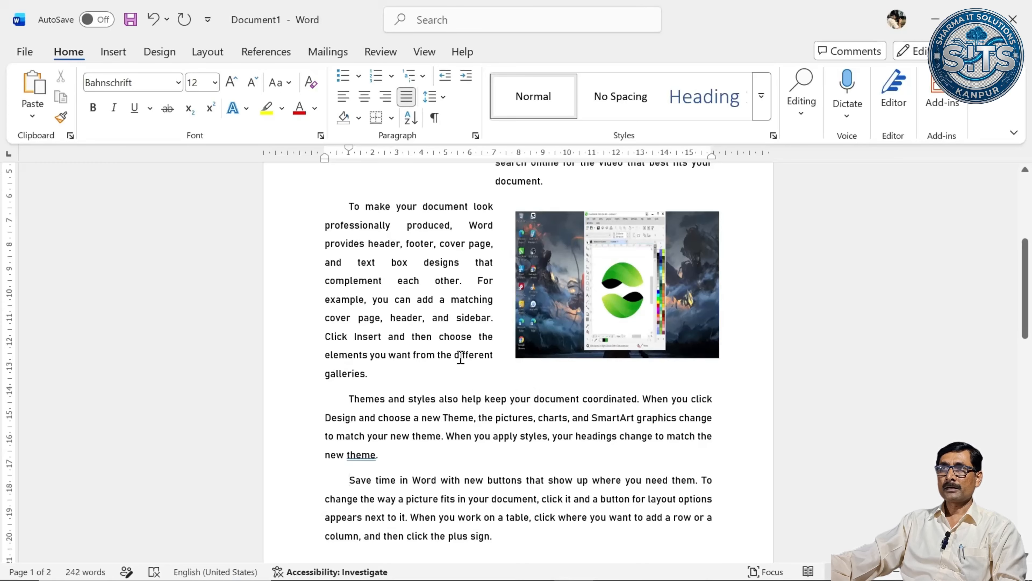
scroll(443, 349, "up", 1)
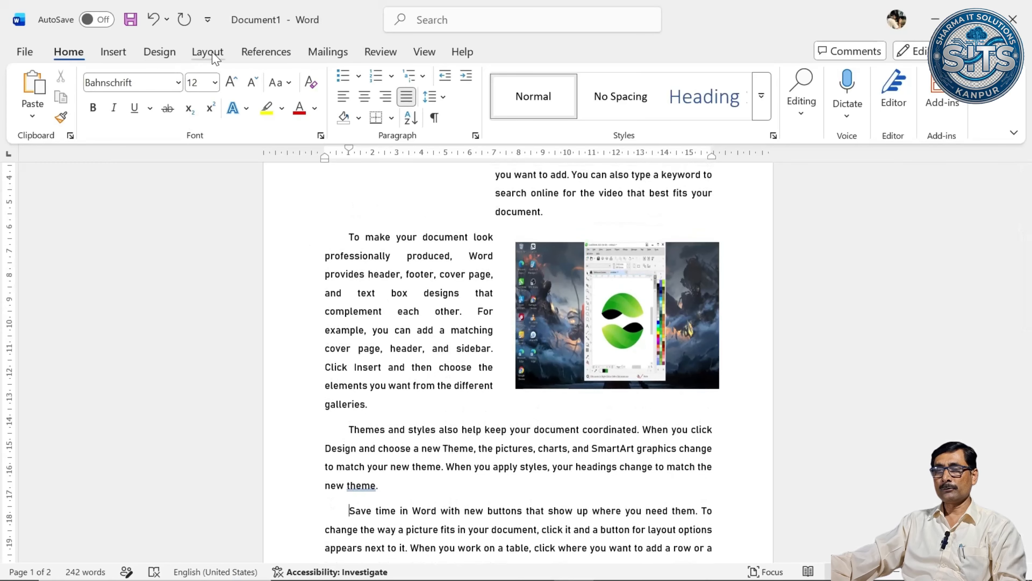
left_click(208, 52)
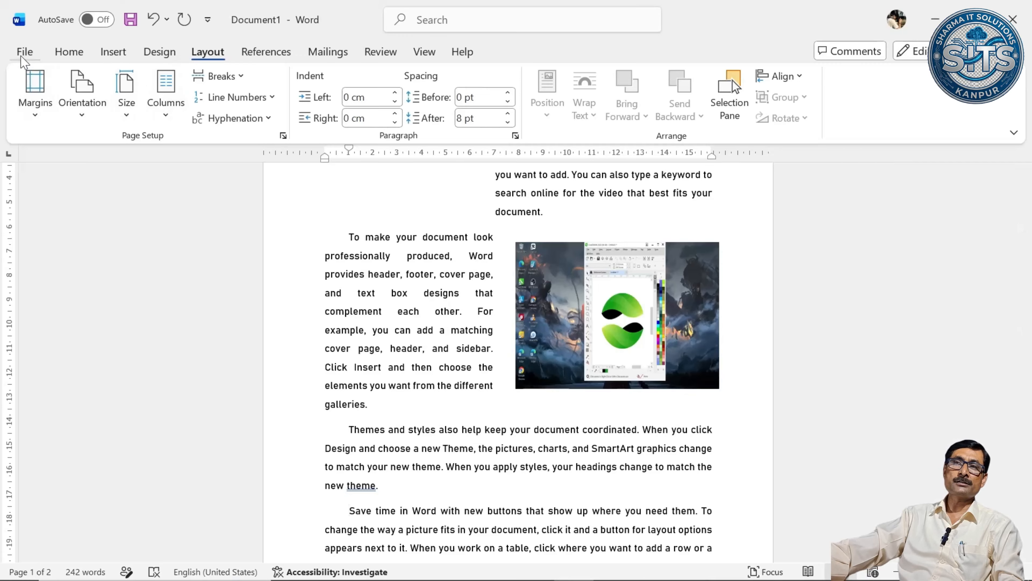
left_click(83, 116)
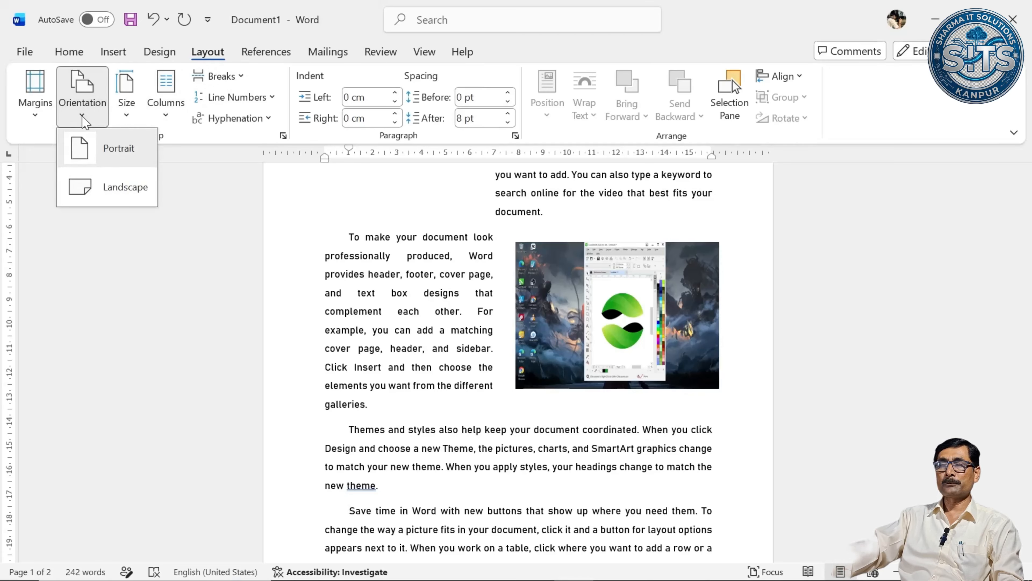
left_click(136, 197)
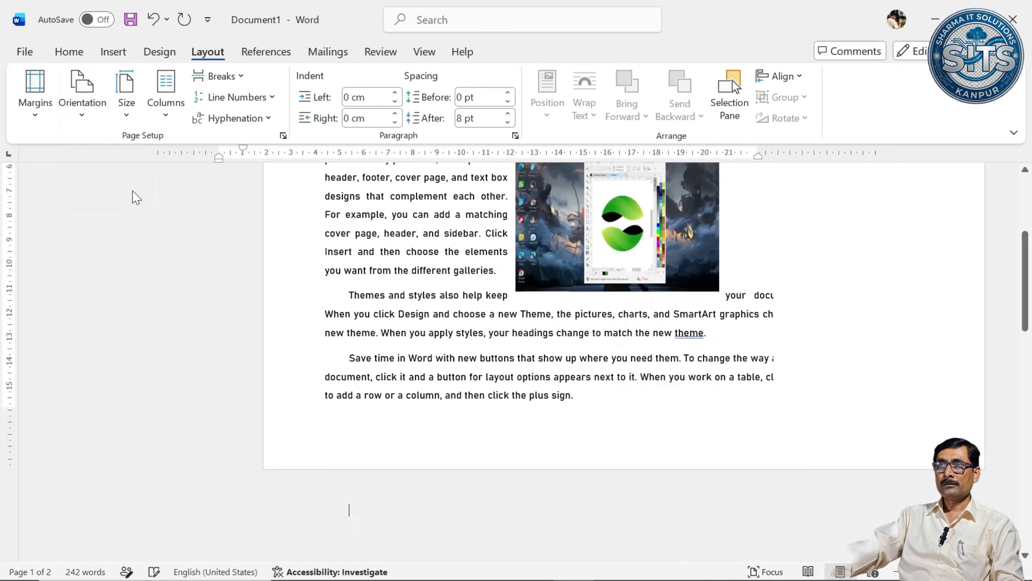
scroll(494, 326, "up", 5)
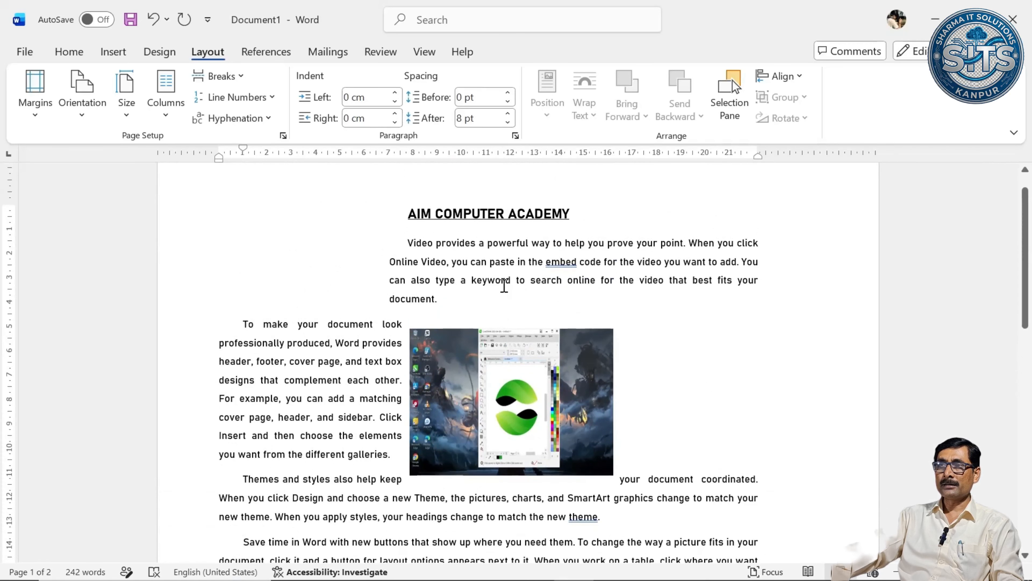
scroll(457, 278, "down", 3)
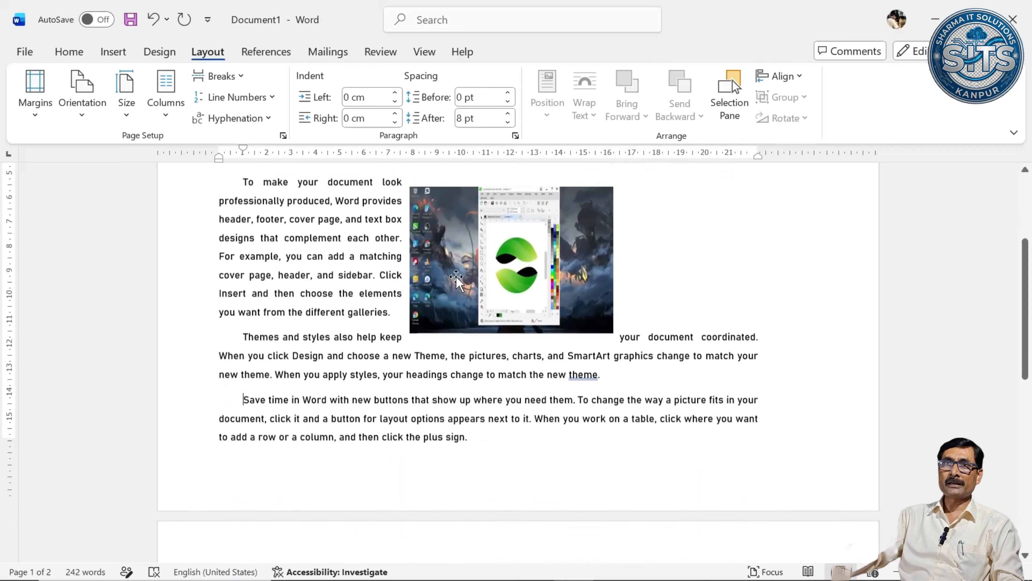
scroll(456, 278, "up", 4)
scroll(456, 278, "down", 3)
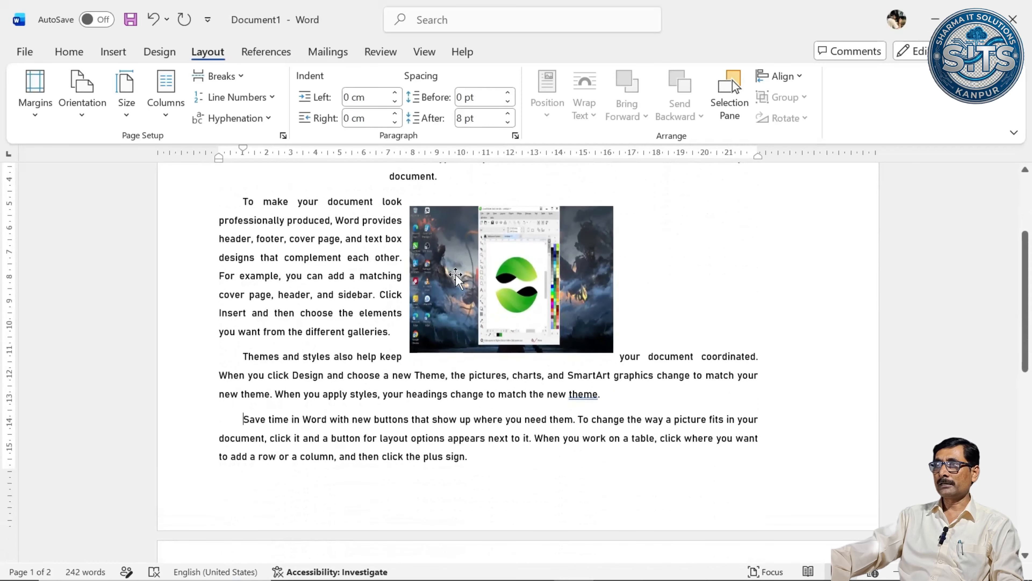
Review both landscape pages in the print preview and return to the document.
left_click(25, 52)
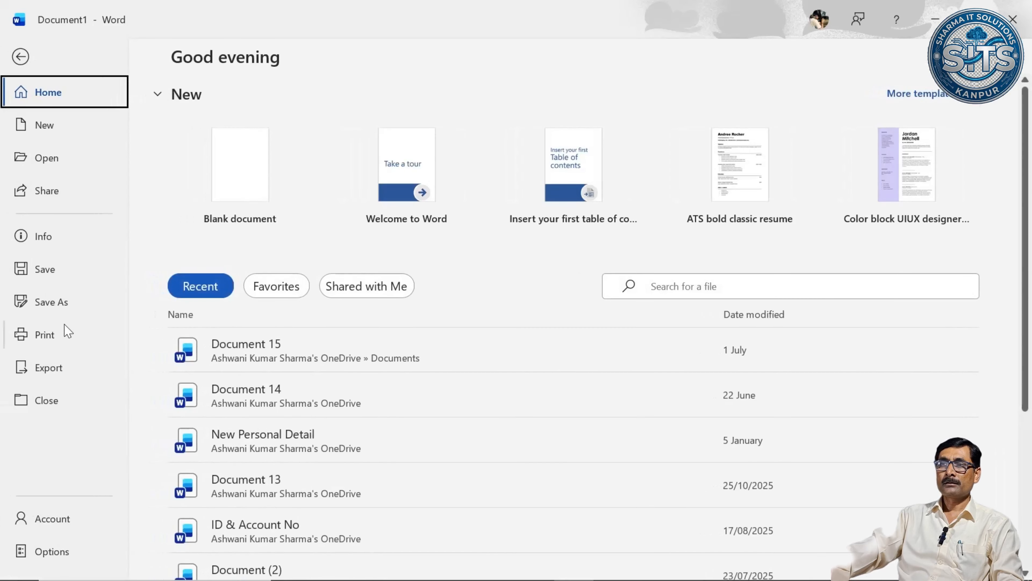
left_click(66, 334)
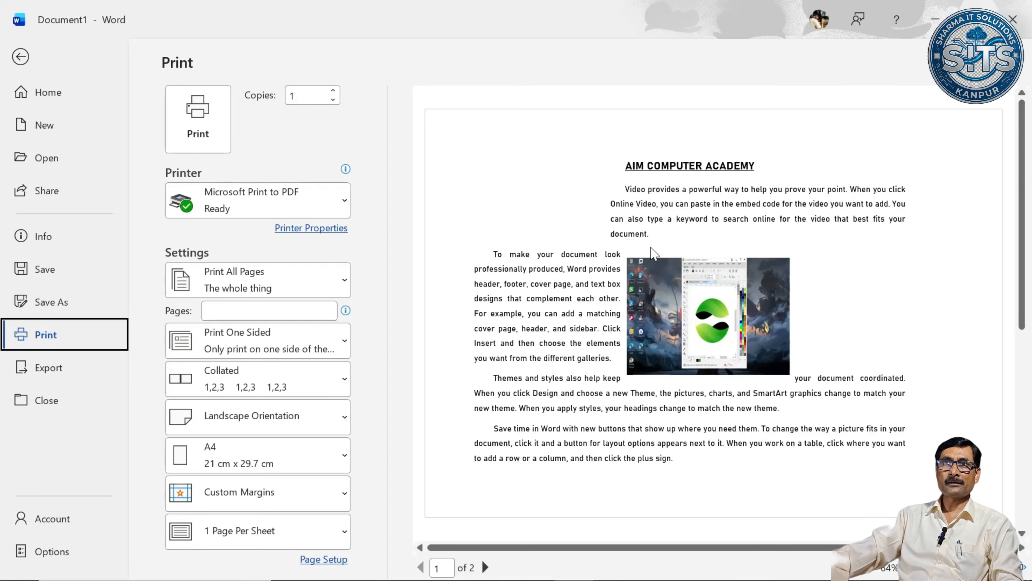
scroll(641, 259, "down", 3)
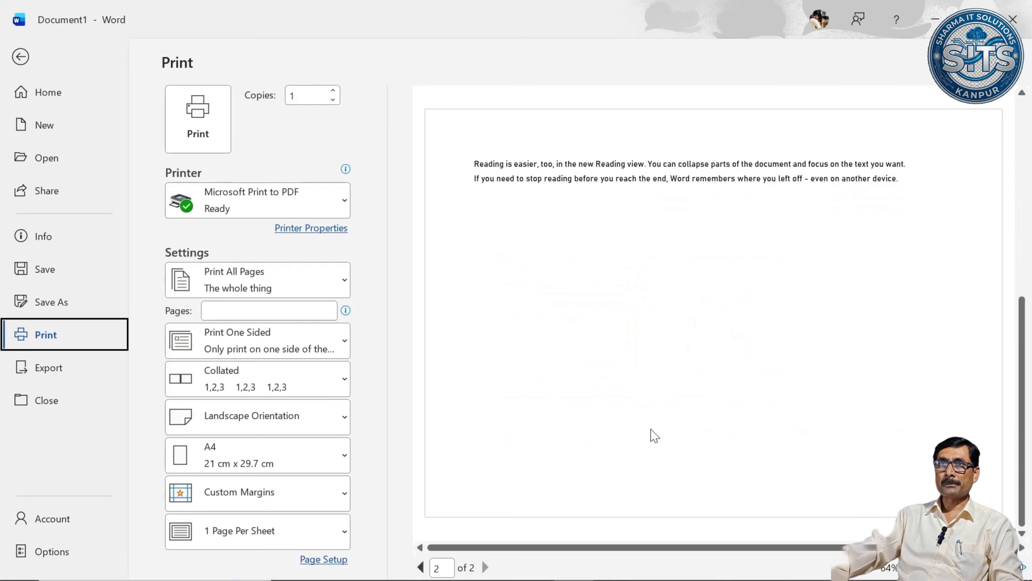
scroll(652, 431, "up", 3)
left_click(20, 58)
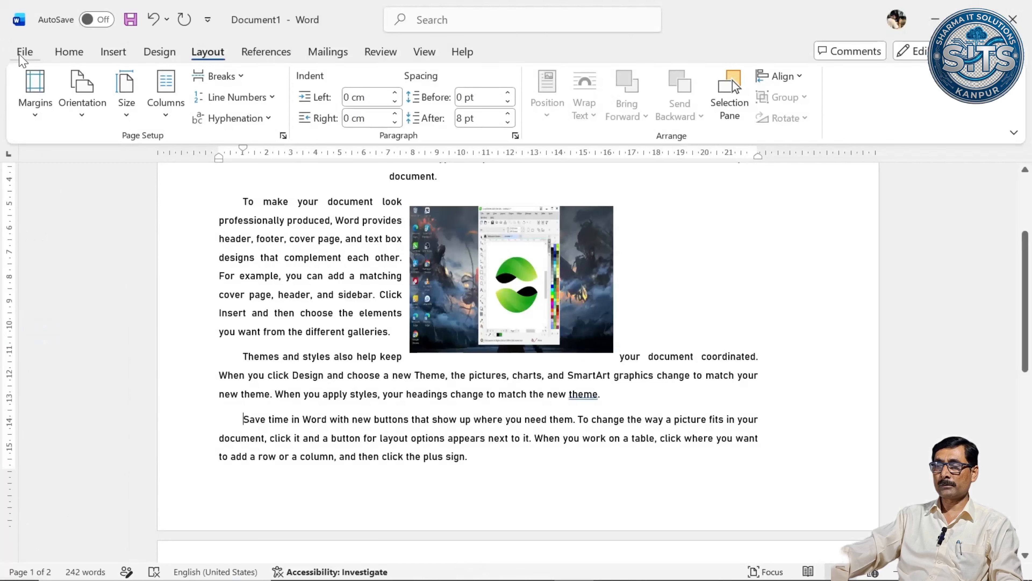
Change the page orientation back to Portrait and place the cursor in the first paragraph below the heading.
left_click(91, 112)
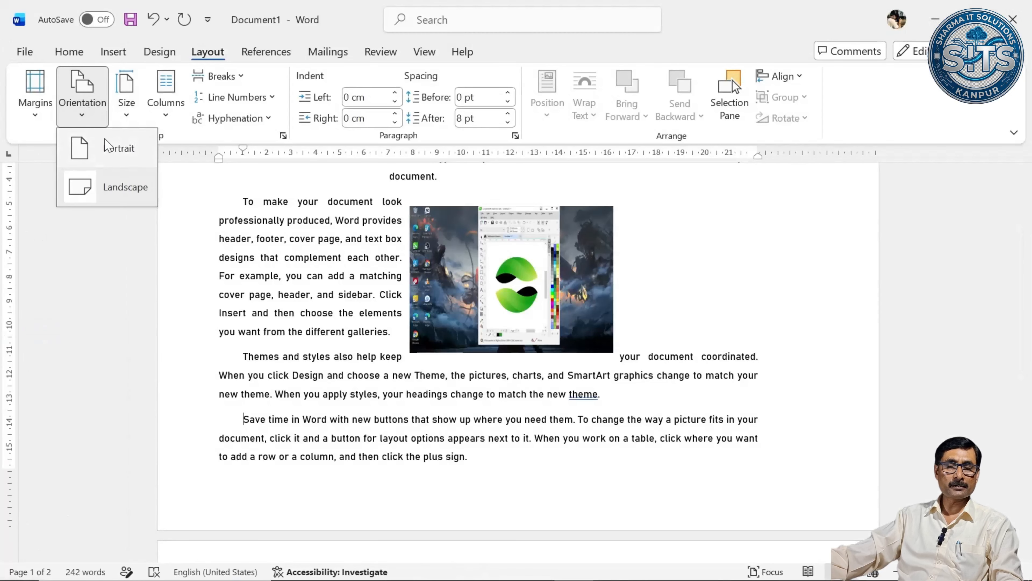
left_click(117, 148)
scroll(580, 273, "down", 5)
scroll(580, 272, "down", 1)
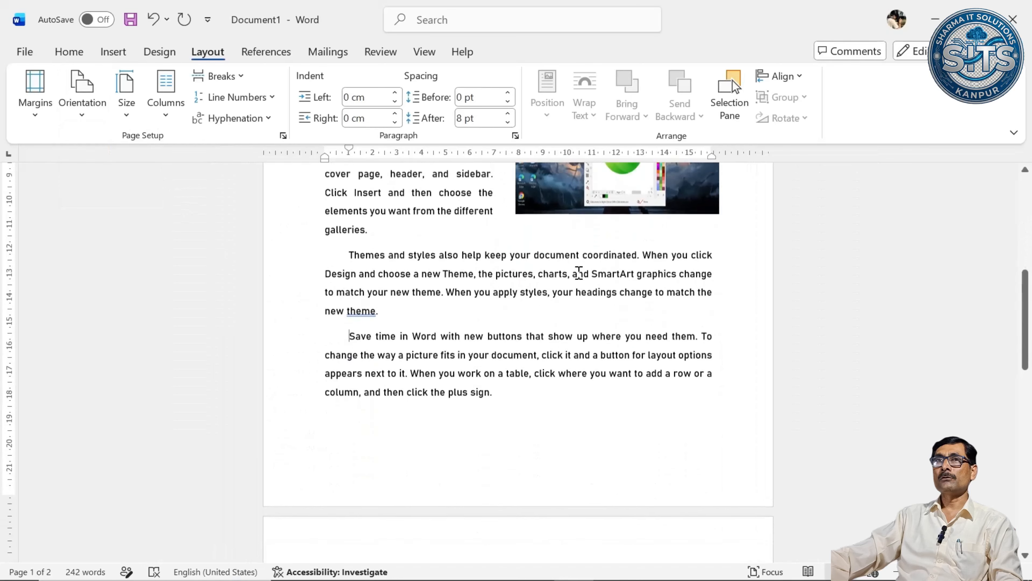
scroll(577, 270, "up", 5)
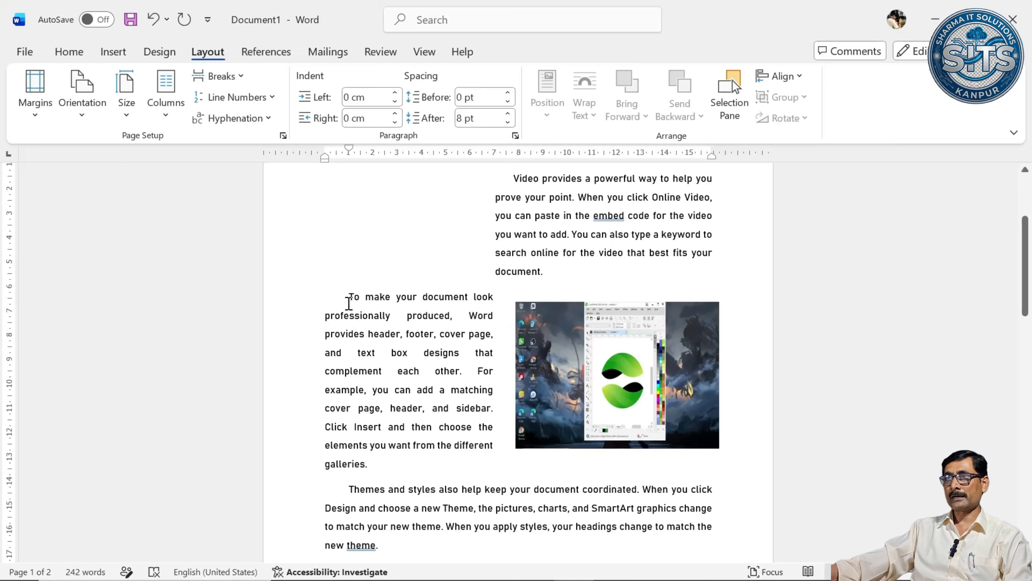
left_click(454, 252)
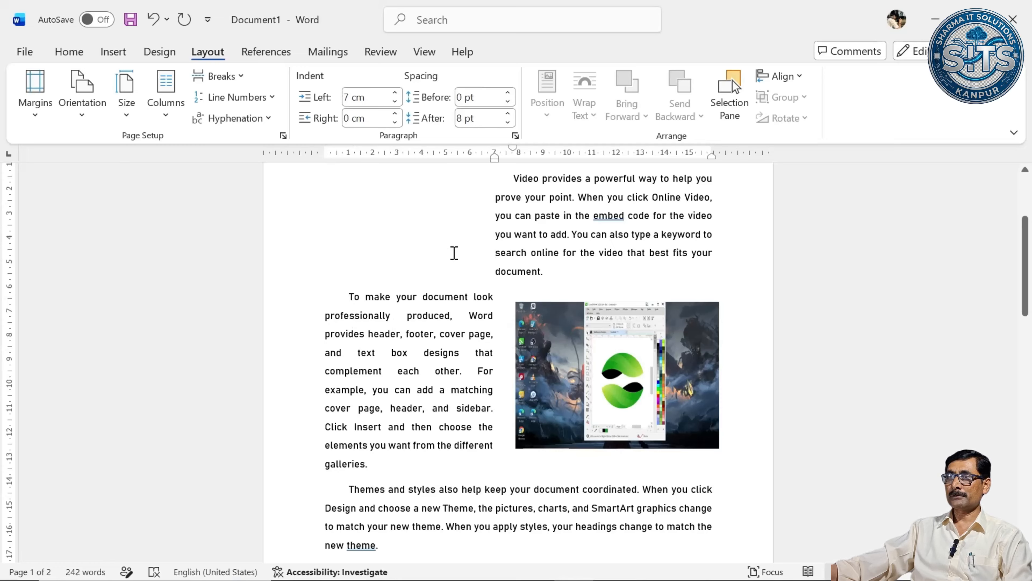